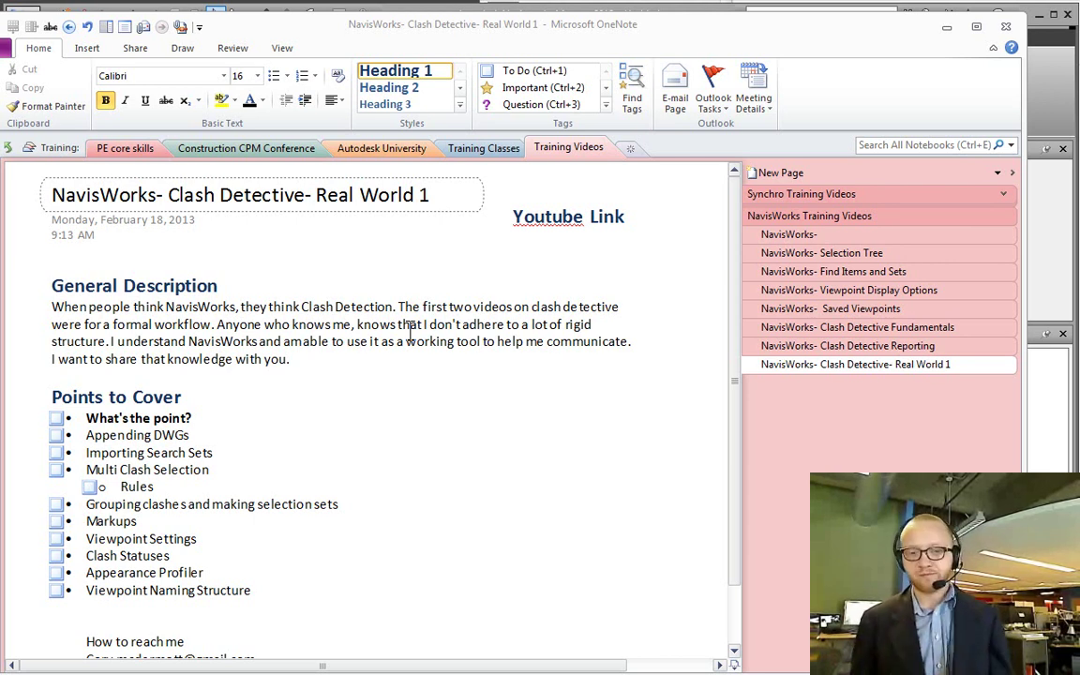
- Review the Points to Cover list, then bring Navisworks to the front
{"action": "left_click_drag", "start_coordinate": [129, 418], "coordinate": [200, 560]}
{"action": "left_click", "coordinate": [137, 423]}
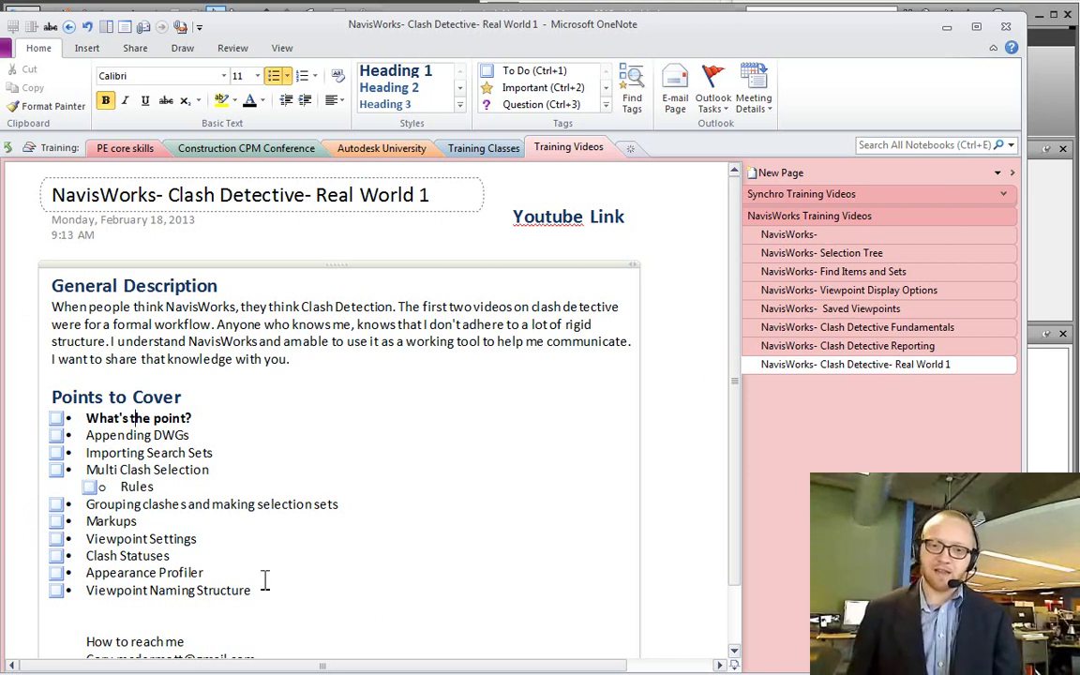
{"action": "left_click", "coordinate": [1036, 278]}
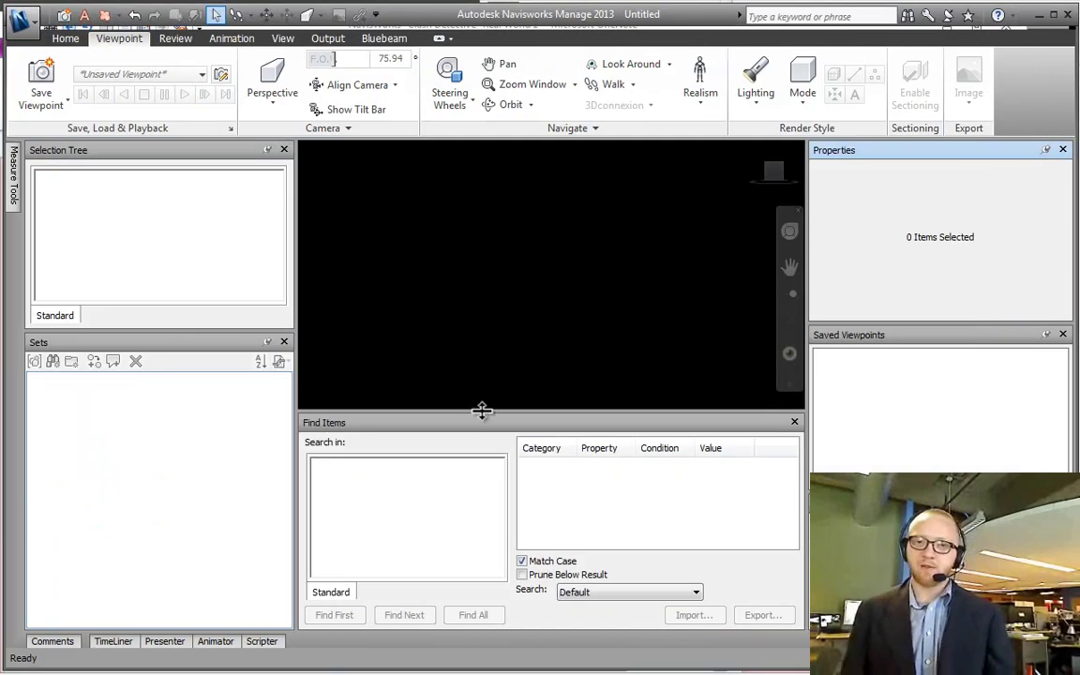
- Narrow the left-side panels and close the Find Items panel to enlarge the 3D view
{"action": "left_click_drag", "start_coordinate": [294, 258], "coordinate": [249, 264]}
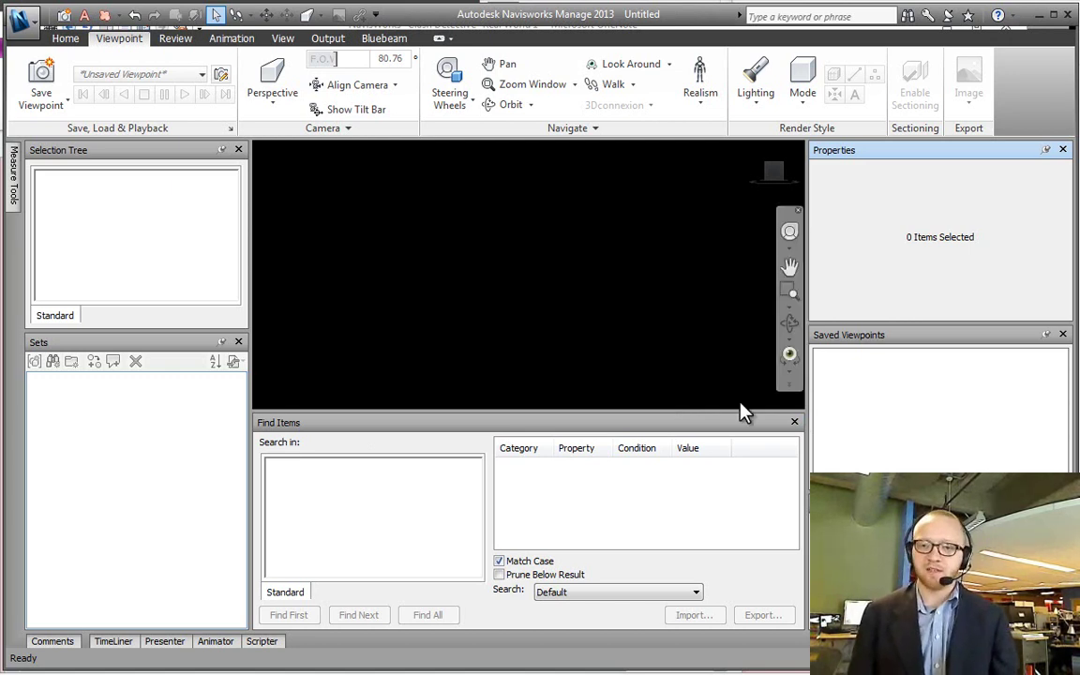
{"action": "left_click", "coordinate": [795, 423]}
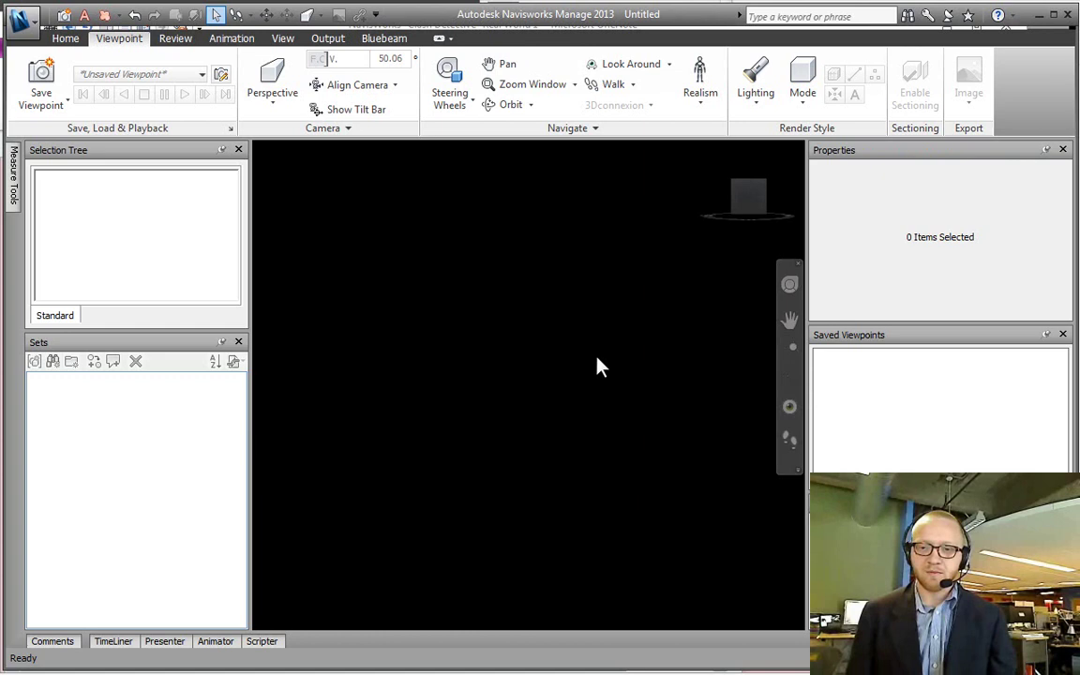
{"action": "left_click", "coordinate": [64, 38]}
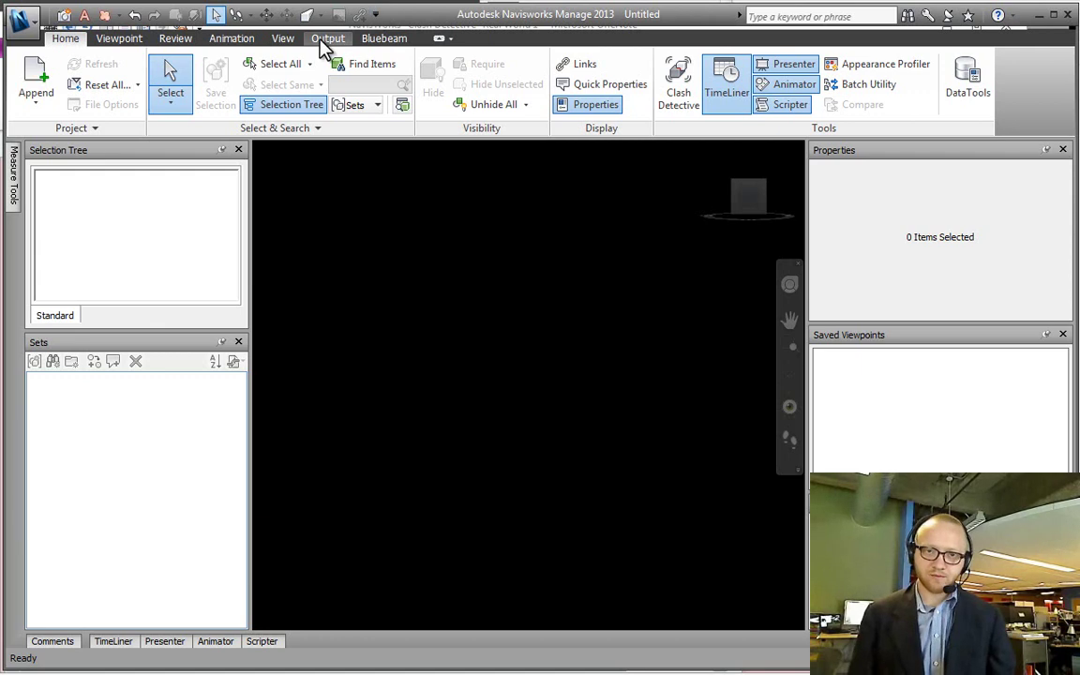
- Save the current panel layout as a workspace file for the Camtasia recording setup
{"action": "left_click", "coordinate": [287, 41]}
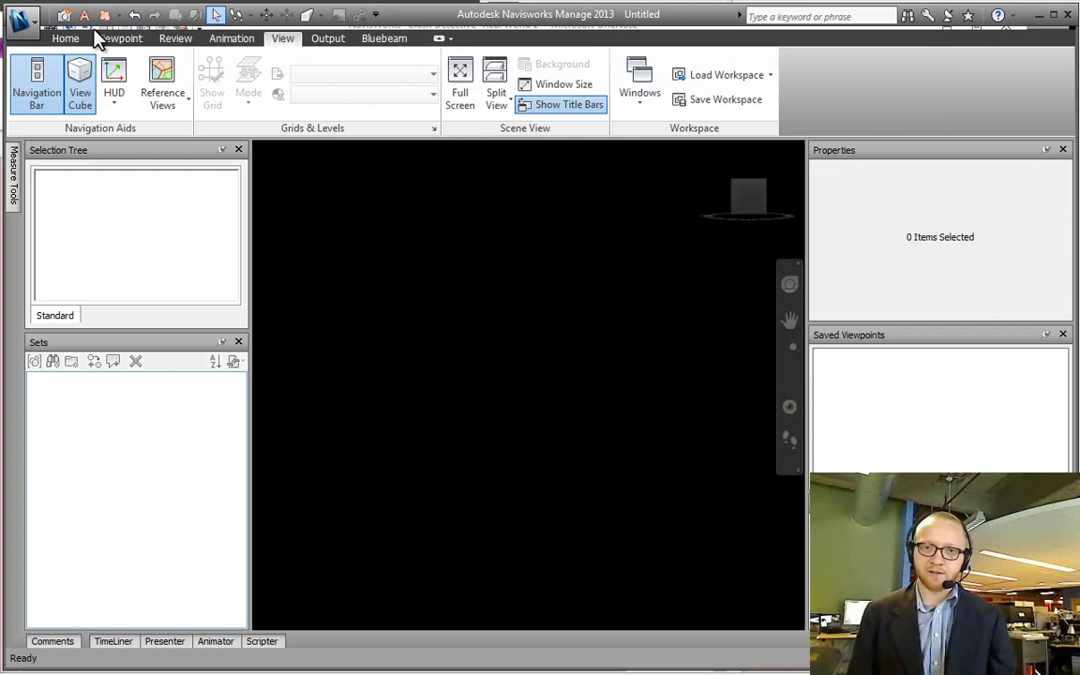
{"action": "left_click", "coordinate": [693, 101]}
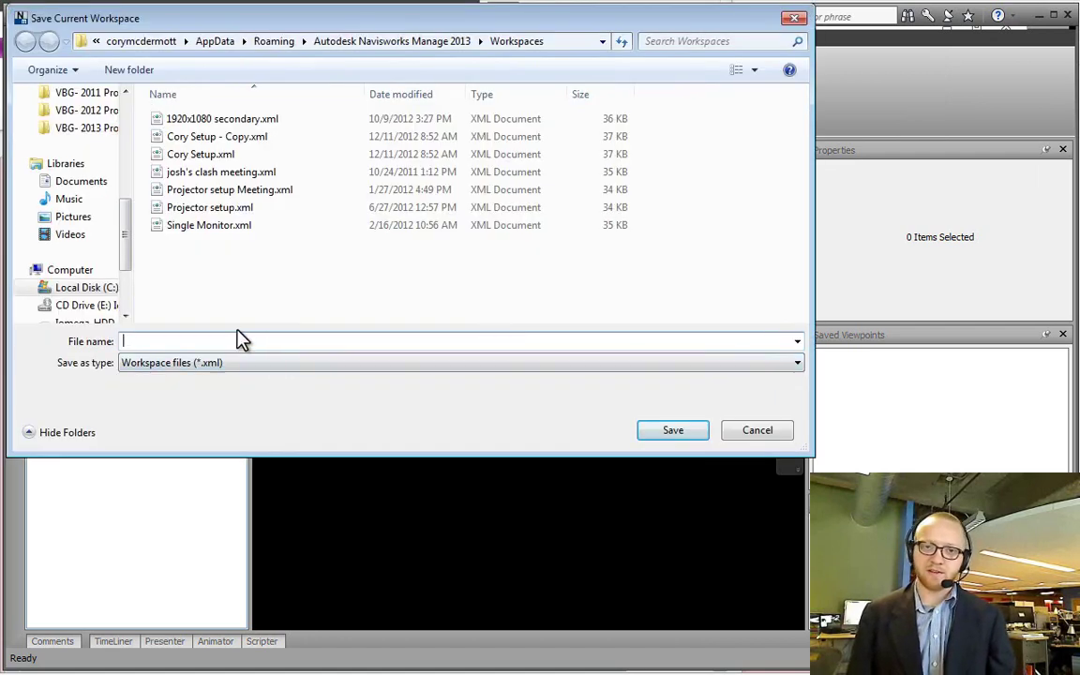
{"action": "type", "text": "Cory"}
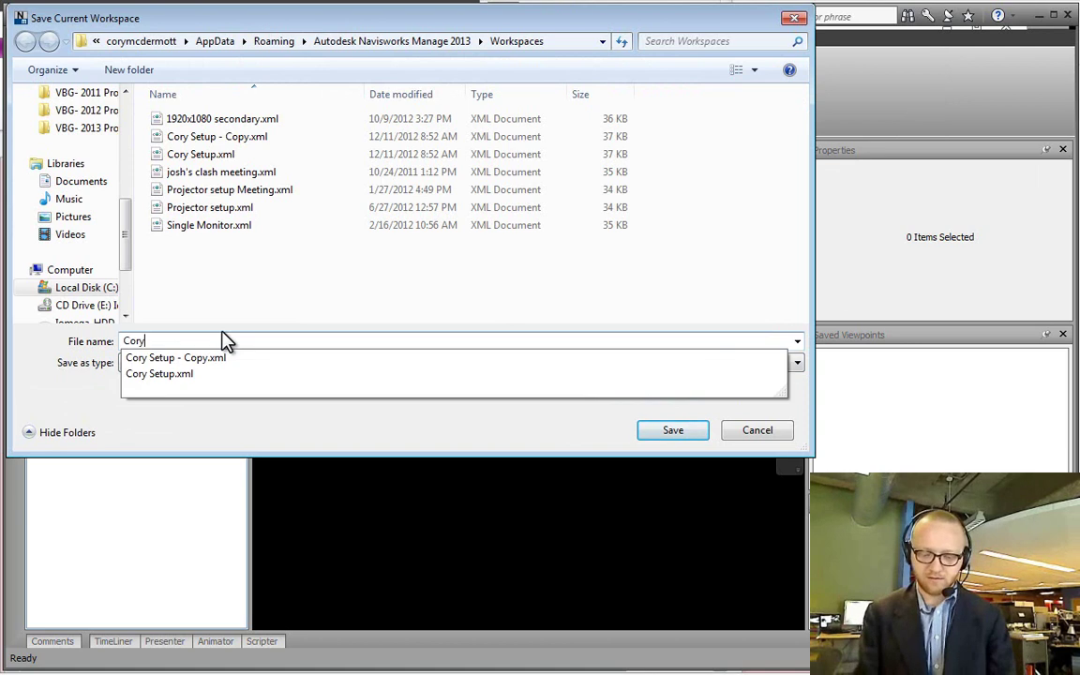
{"action": "type", "text": "'s camtasi"}
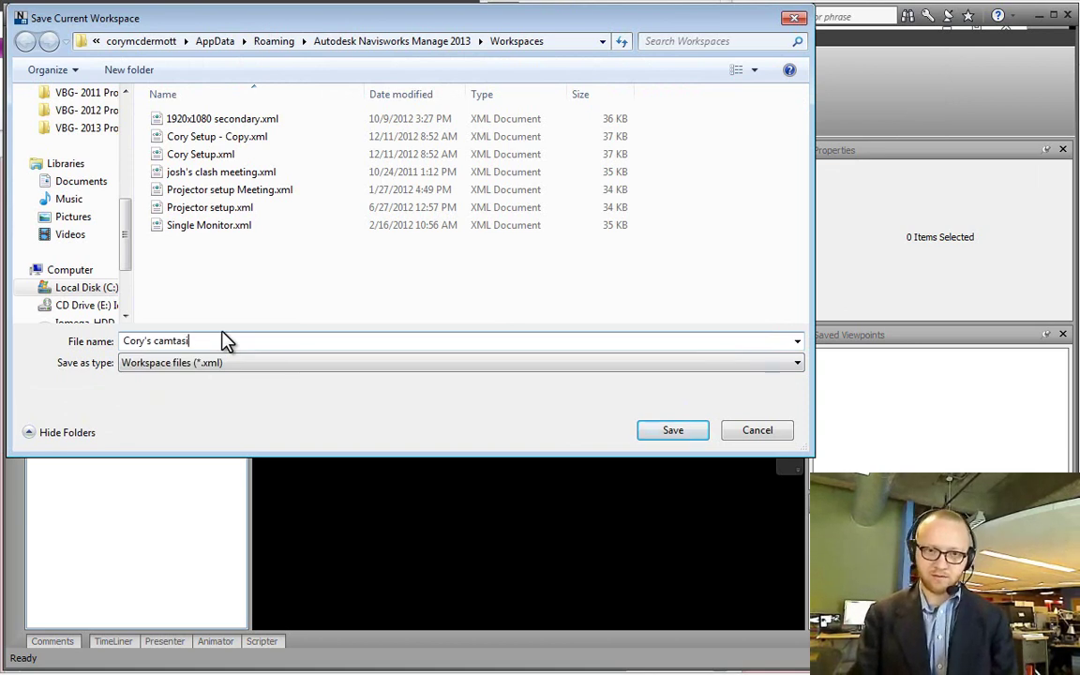
{"action": "type", "text": "a setup"}
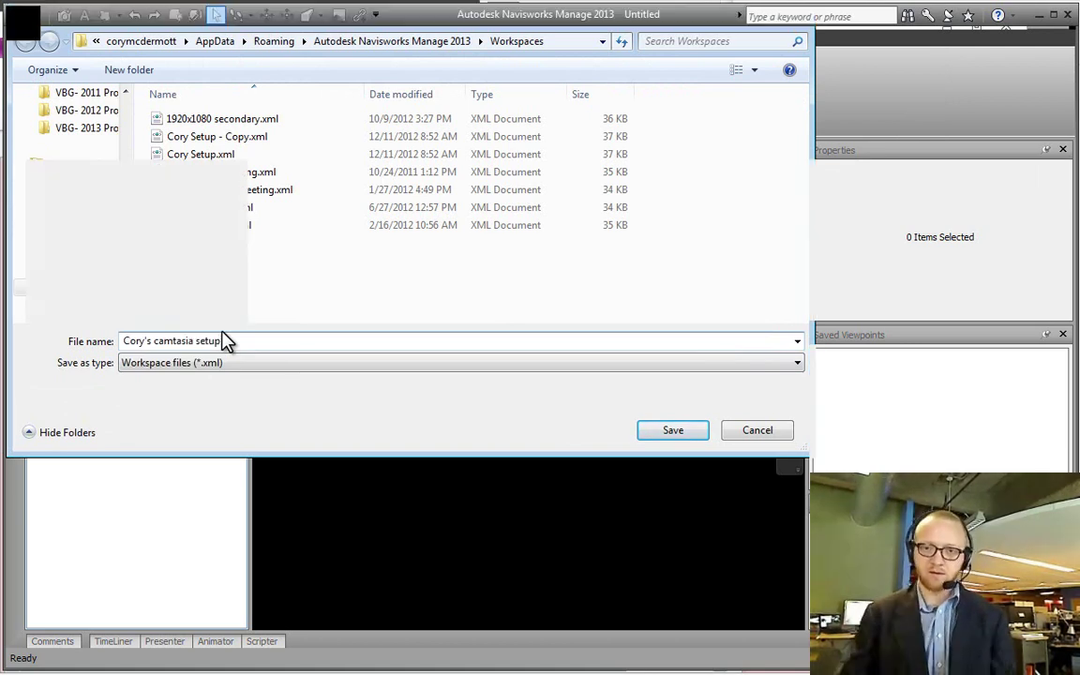
{"action": "key", "text": "Return"}
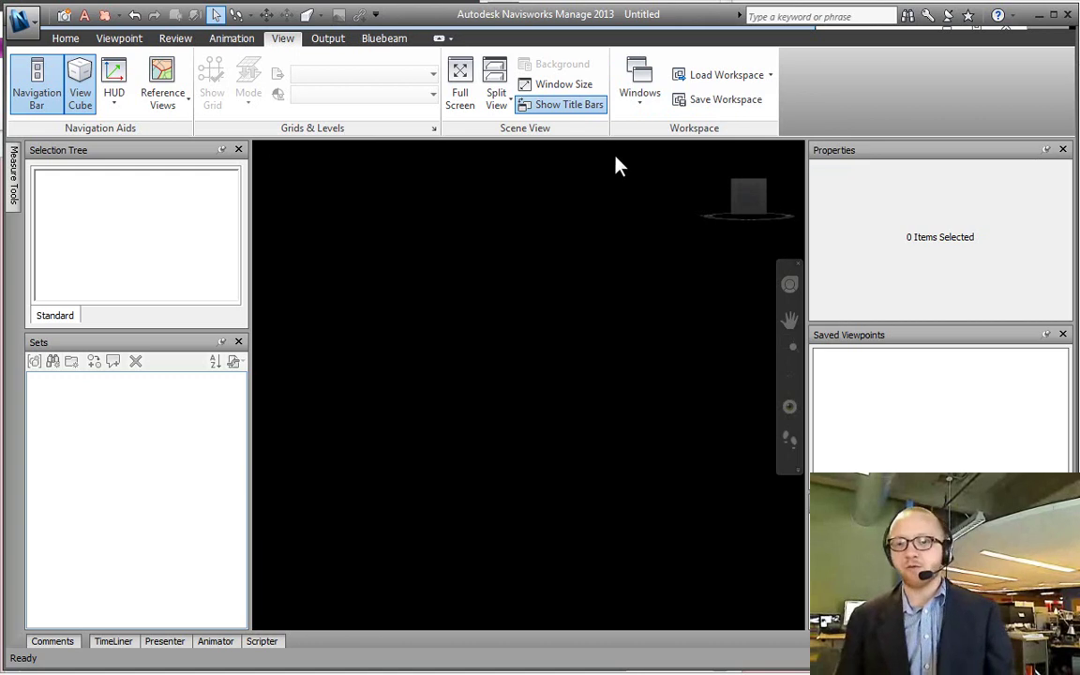
- Start an append and browse to Training-Real World\Models- Design, listing only NWC files
{"action": "left_click", "coordinate": [64, 39]}
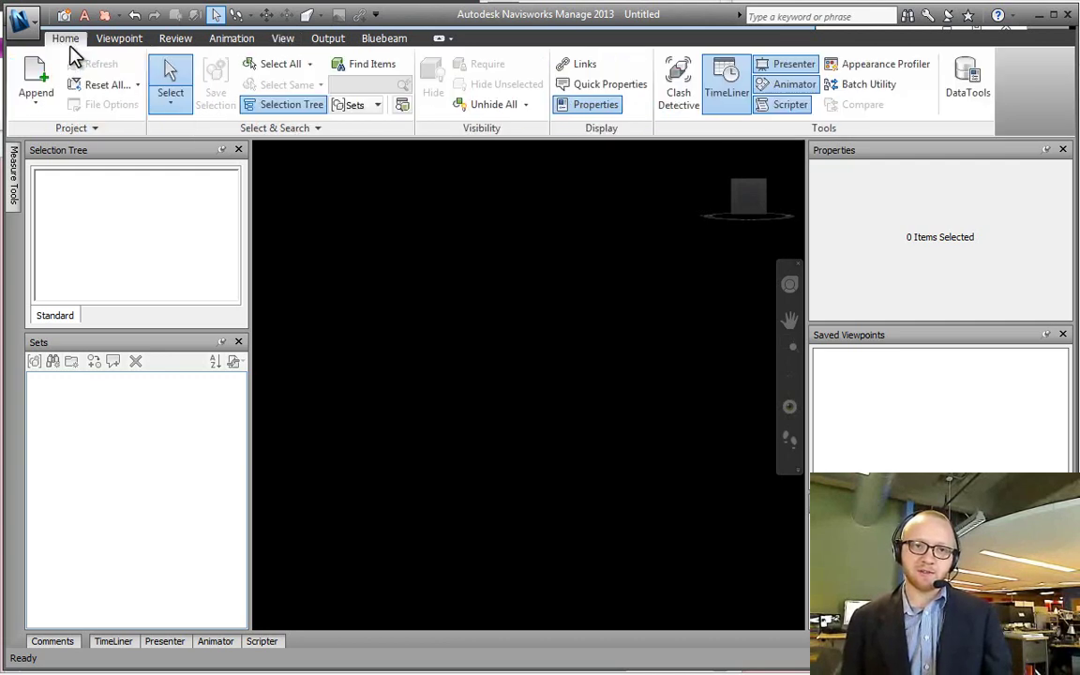
{"action": "left_click", "coordinate": [38, 80]}
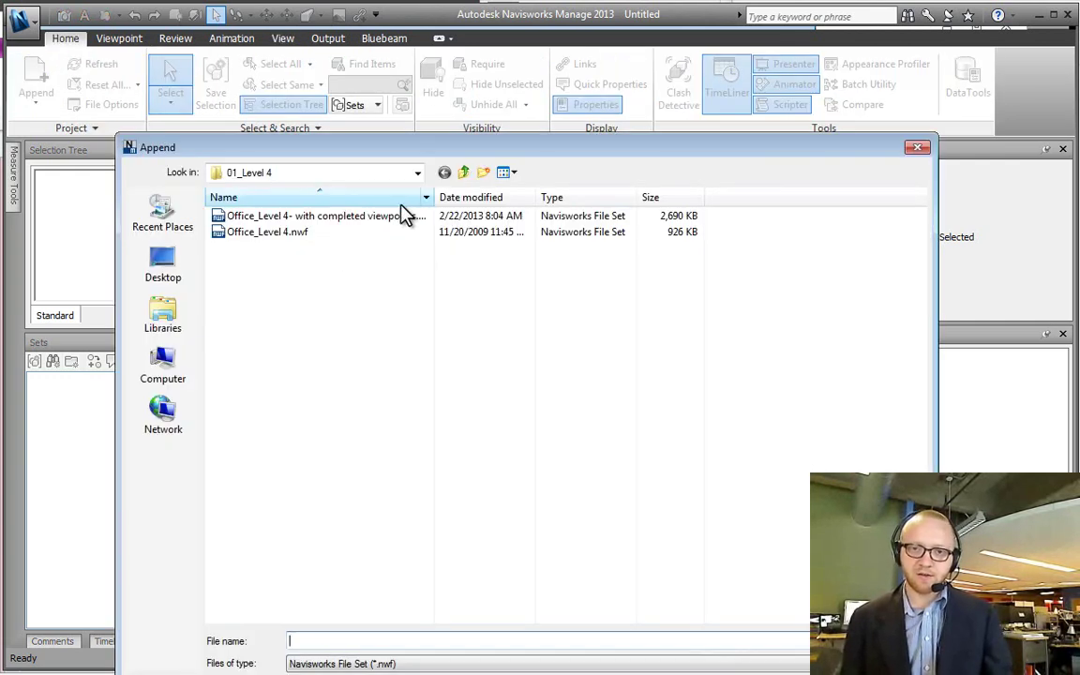
{"action": "left_click", "coordinate": [162, 262]}
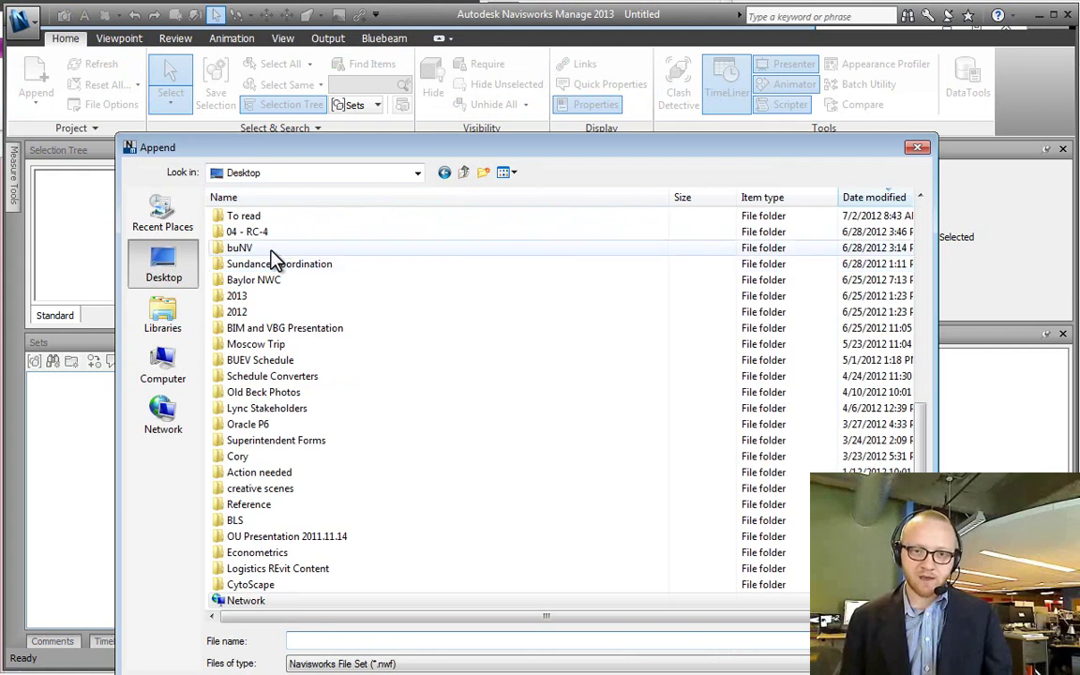
{"action": "scroll", "coordinate": [272, 267], "scroll_direction": "up", "scroll_amount": 10}
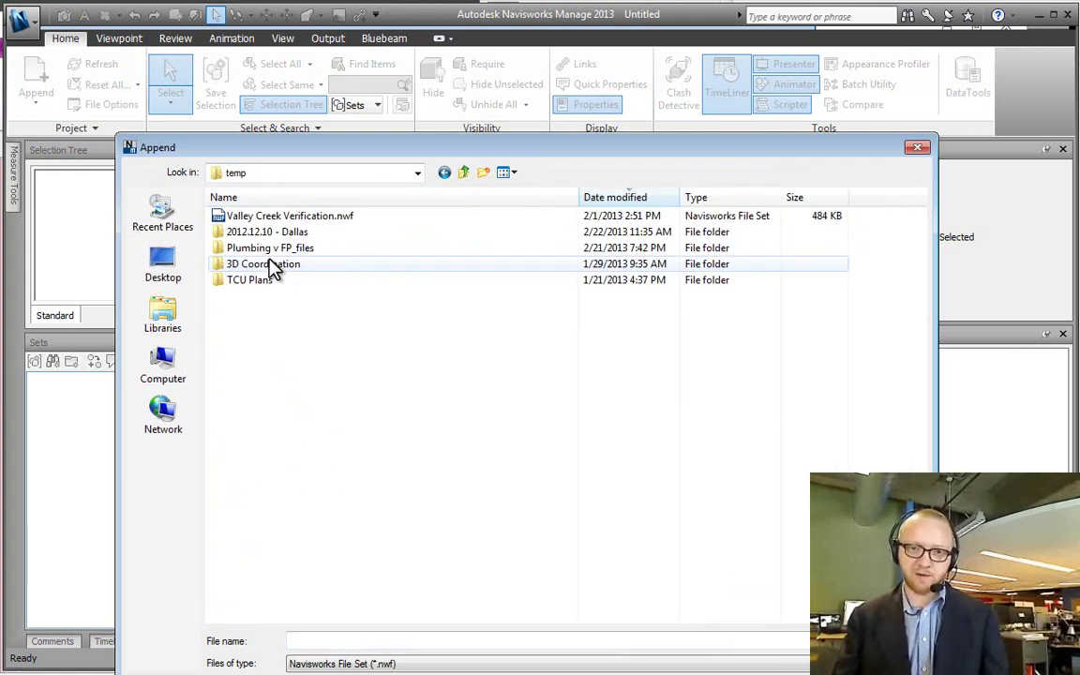
{"action": "double_click", "coordinate": [272, 232]}
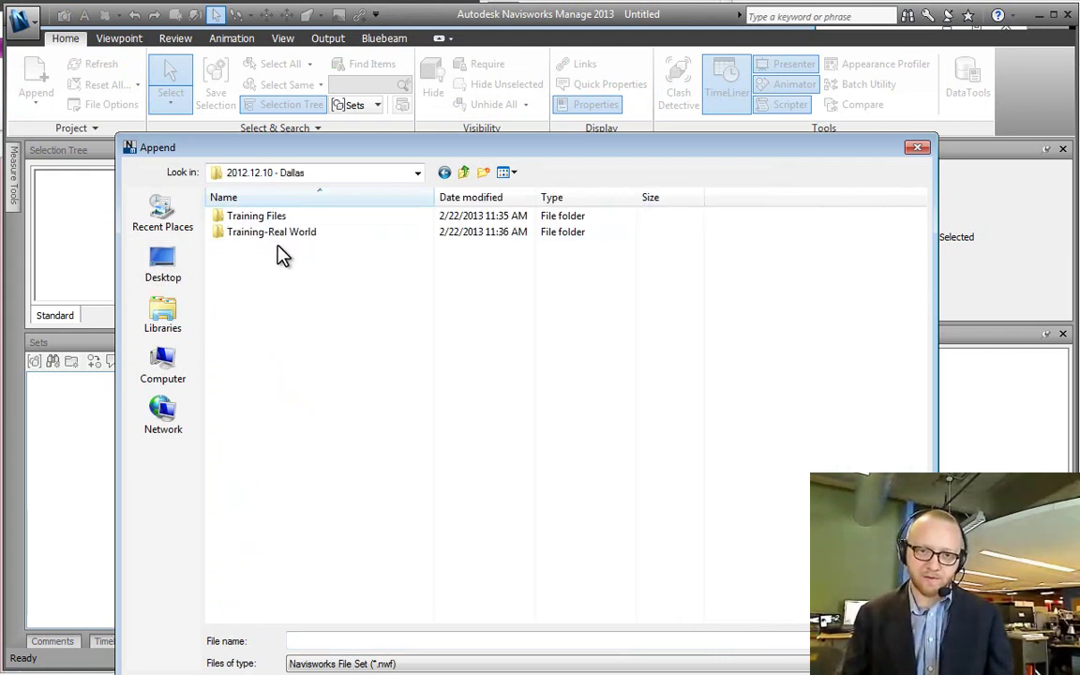
{"action": "double_click", "coordinate": [251, 233]}
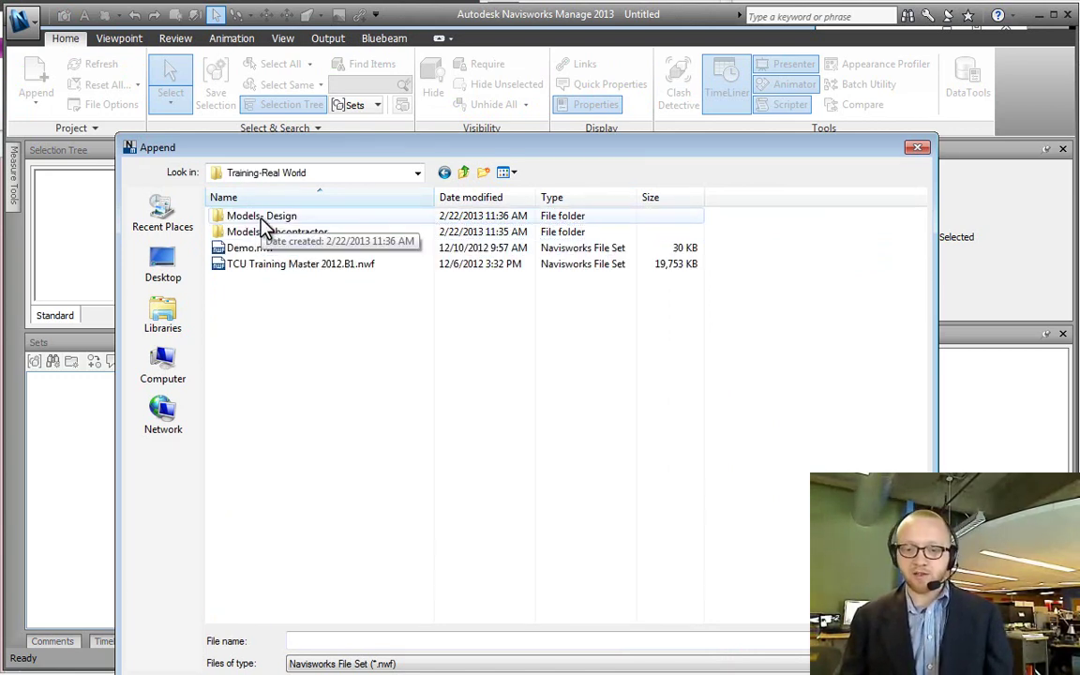
{"action": "double_click", "coordinate": [264, 221]}
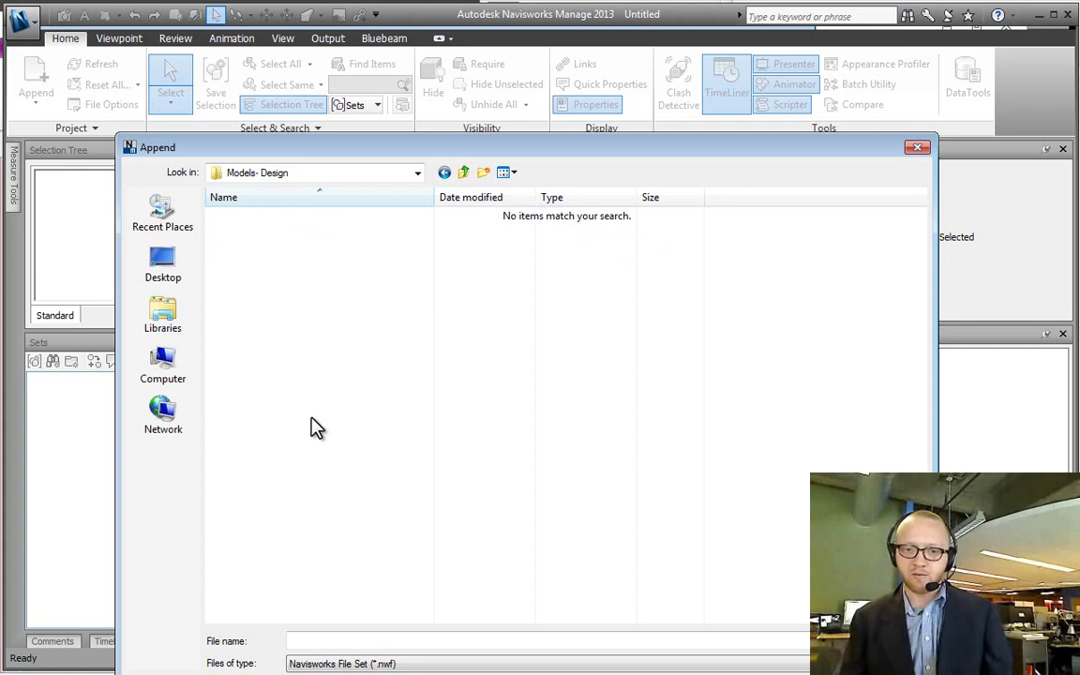
{"action": "left_click", "coordinate": [341, 665]}
{"action": "scroll", "coordinate": [310, 347], "scroll_direction": "up", "scroll_amount": 1}
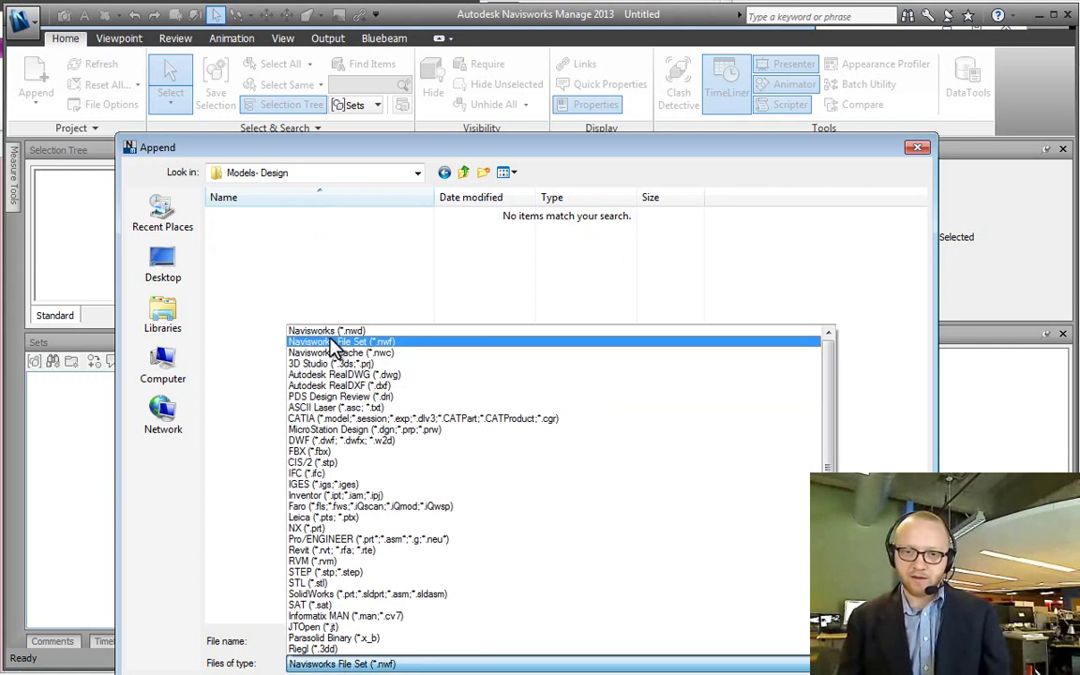
{"action": "left_click", "coordinate": [330, 352]}
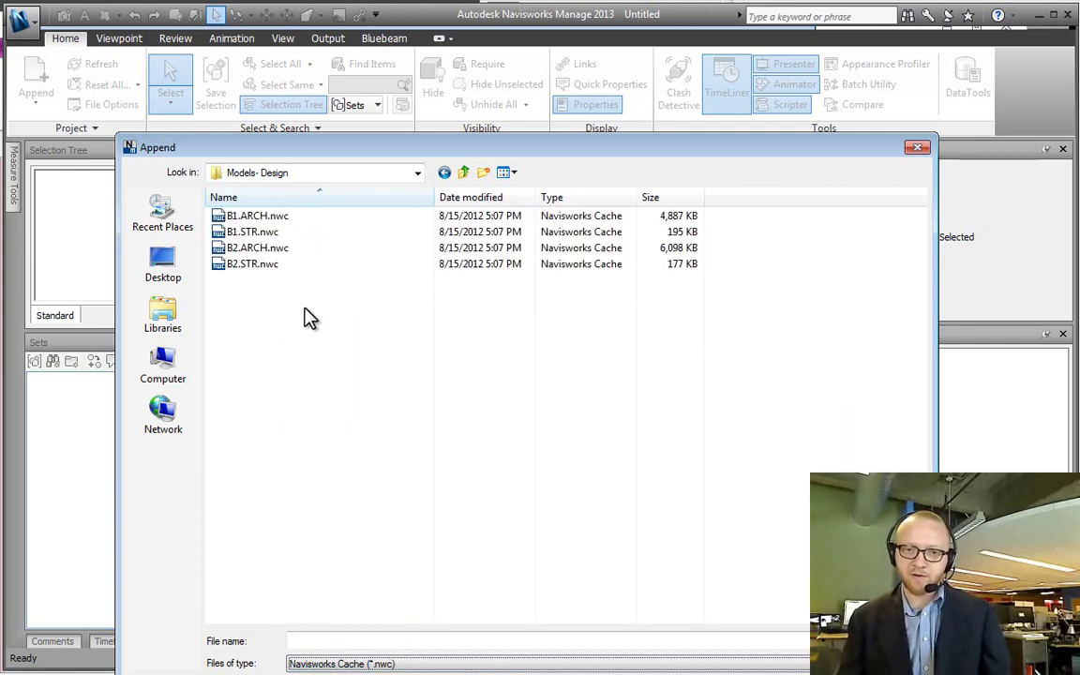
- Select B1.ARCH.nwc and B1.STR.nwc together and append them to the project
{"action": "left_click", "coordinate": [269, 236]}
{"action": "left_click", "coordinate": [268, 216], "text": "ctrl"}
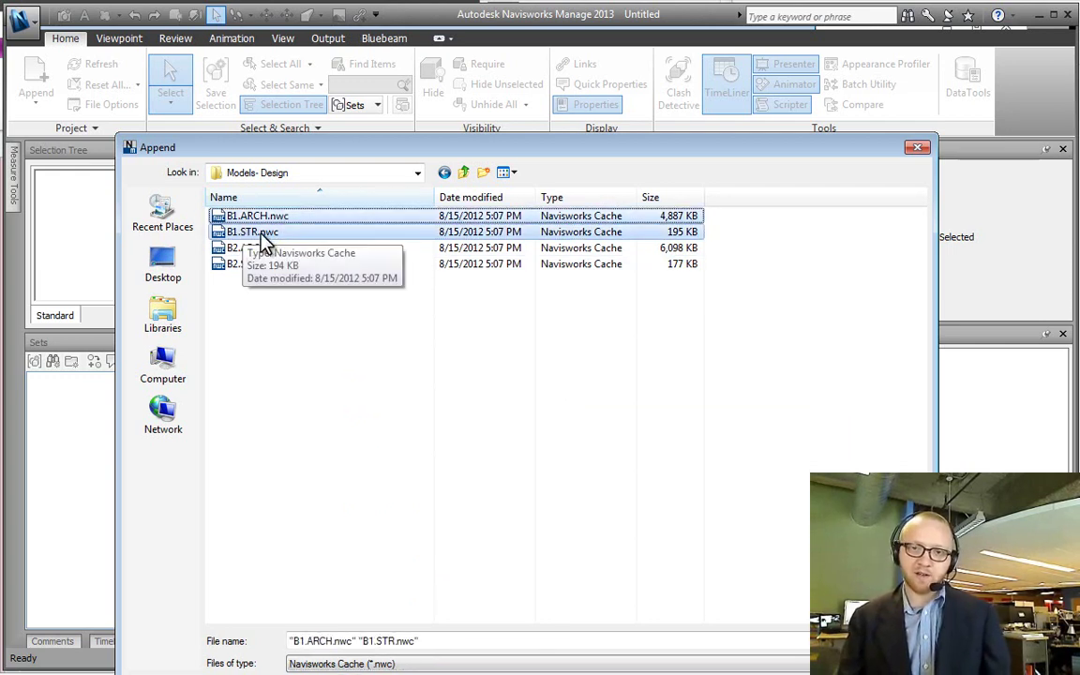
{"action": "left_click", "coordinate": [886, 641]}
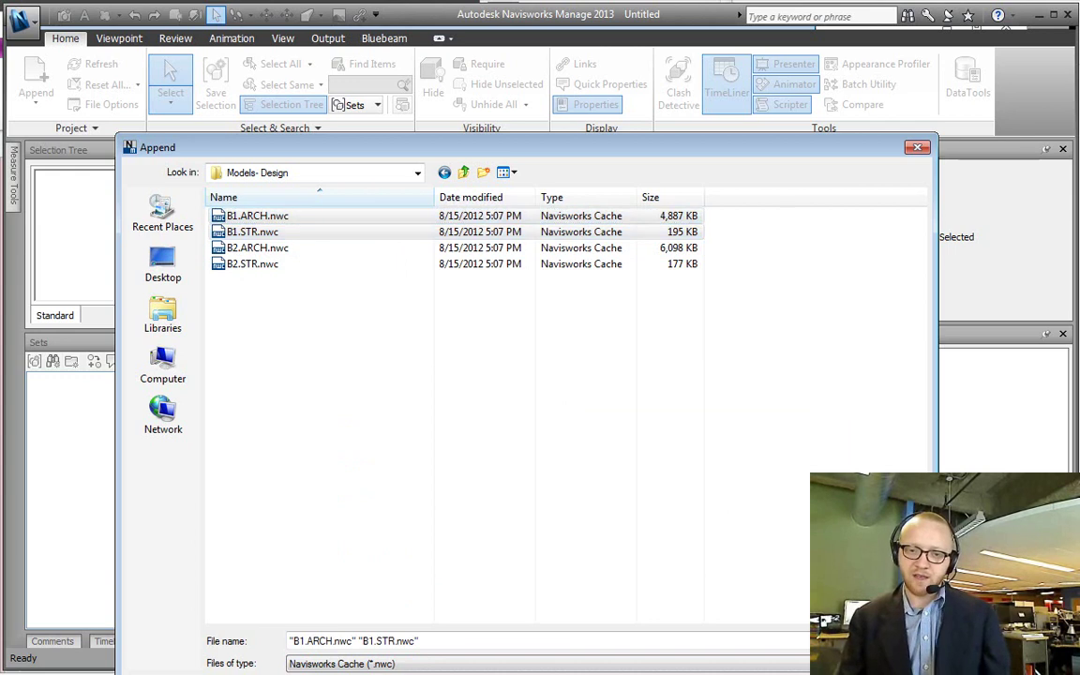
{"action": "left_click", "coordinate": [277, 238]}
{"action": "left_click", "coordinate": [272, 215]}
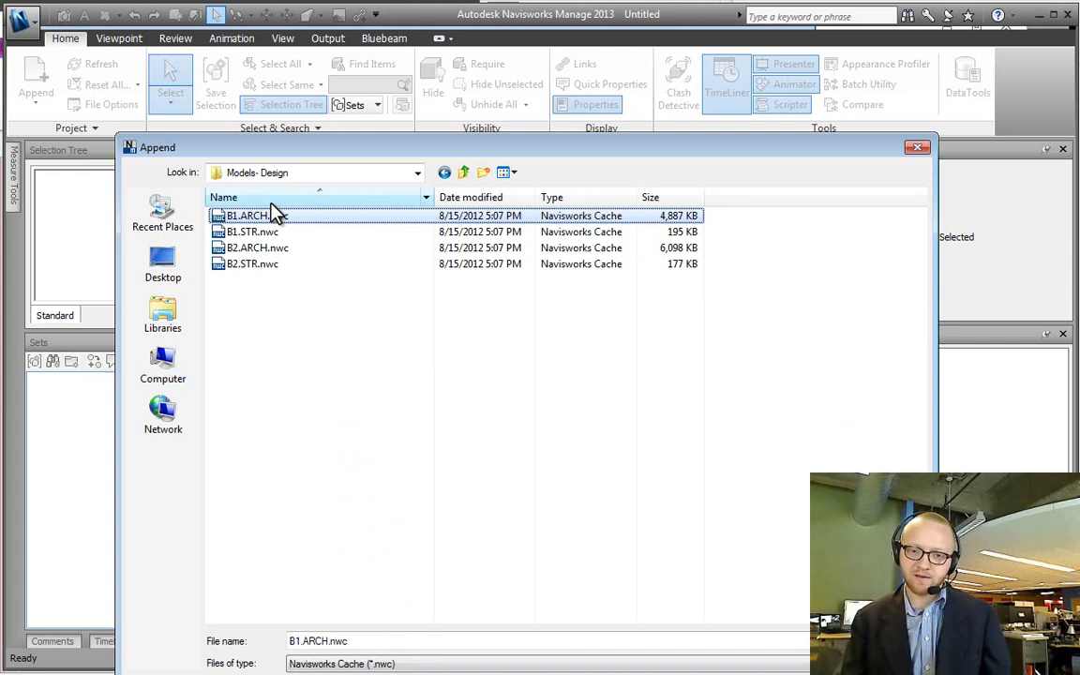
{"action": "left_click", "coordinate": [272, 234]}
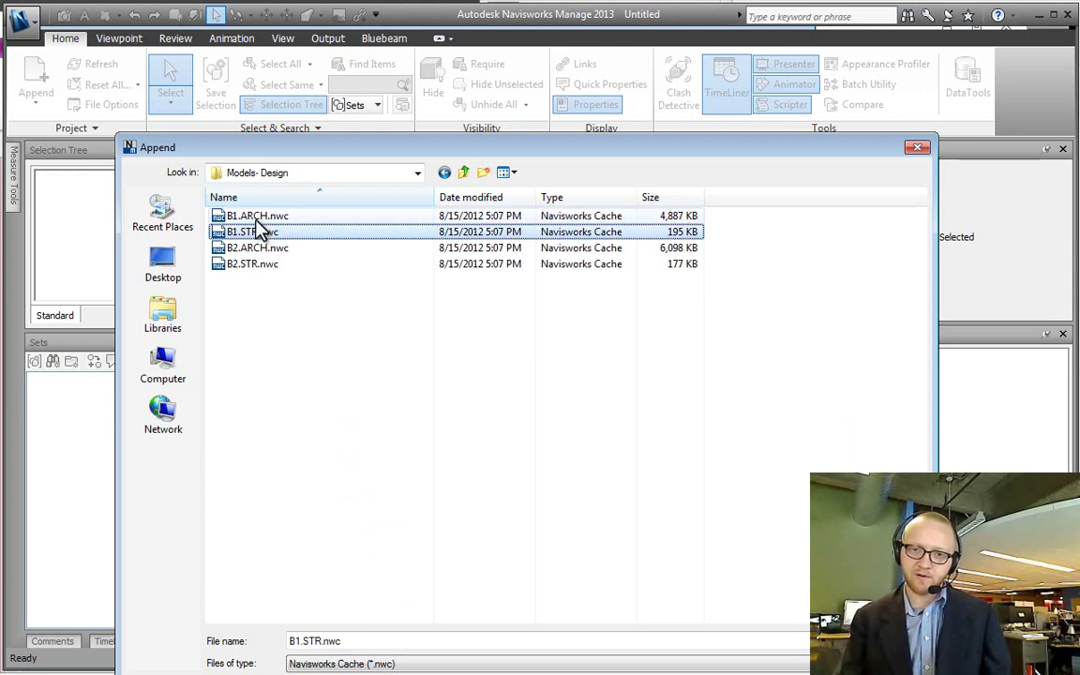
{"action": "left_click", "coordinate": [258, 221], "text": "ctrl"}
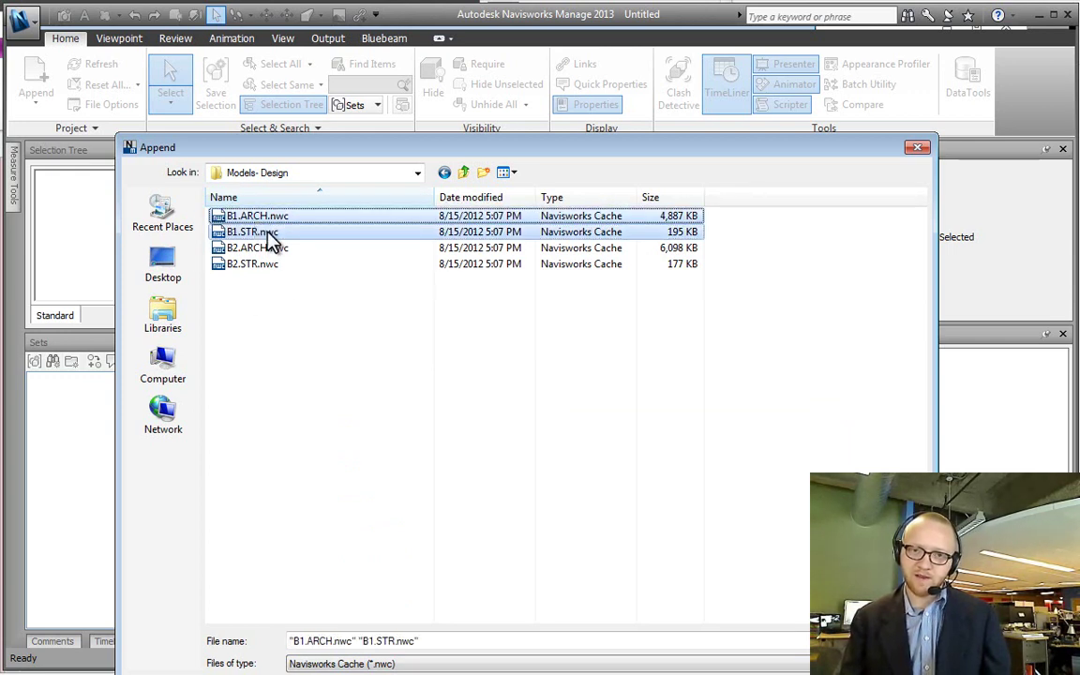
{"action": "left_click", "coordinate": [346, 640]}
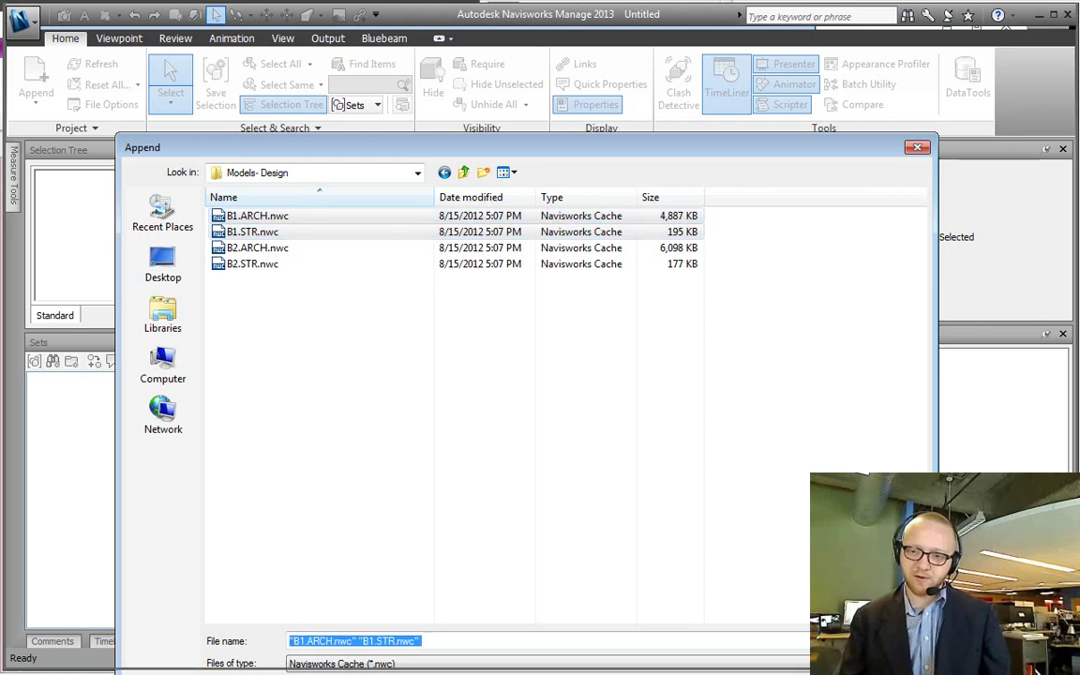
{"action": "key", "text": "Return"}
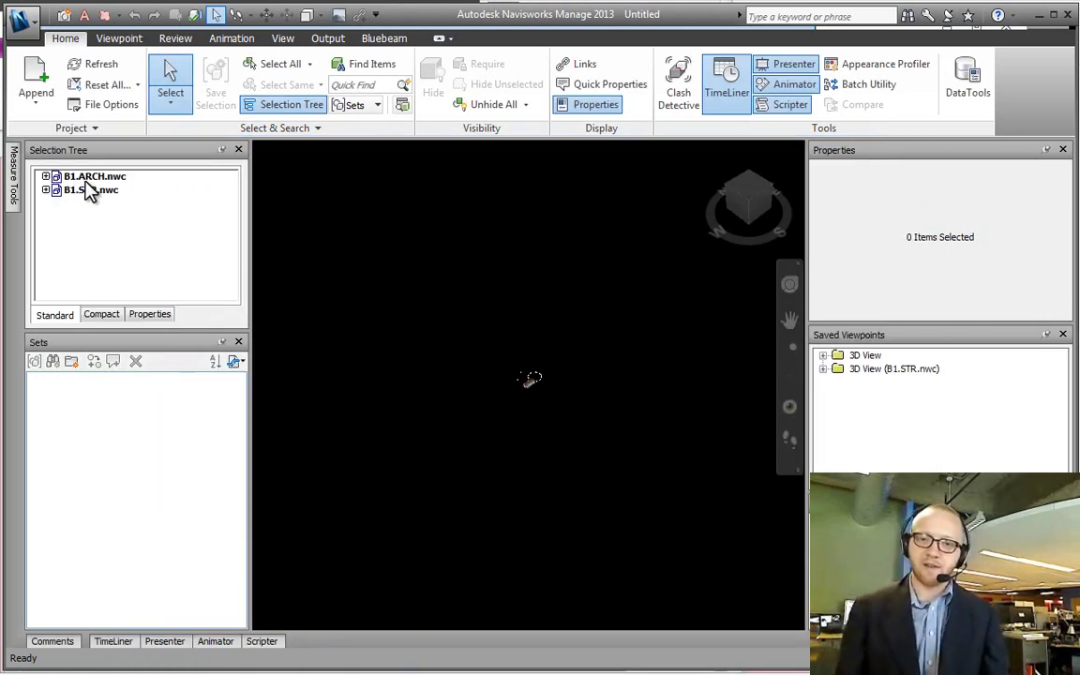
- Zoom in on the appended building, then deselect it to show its true colours
{"action": "left_click", "coordinate": [94, 176]}
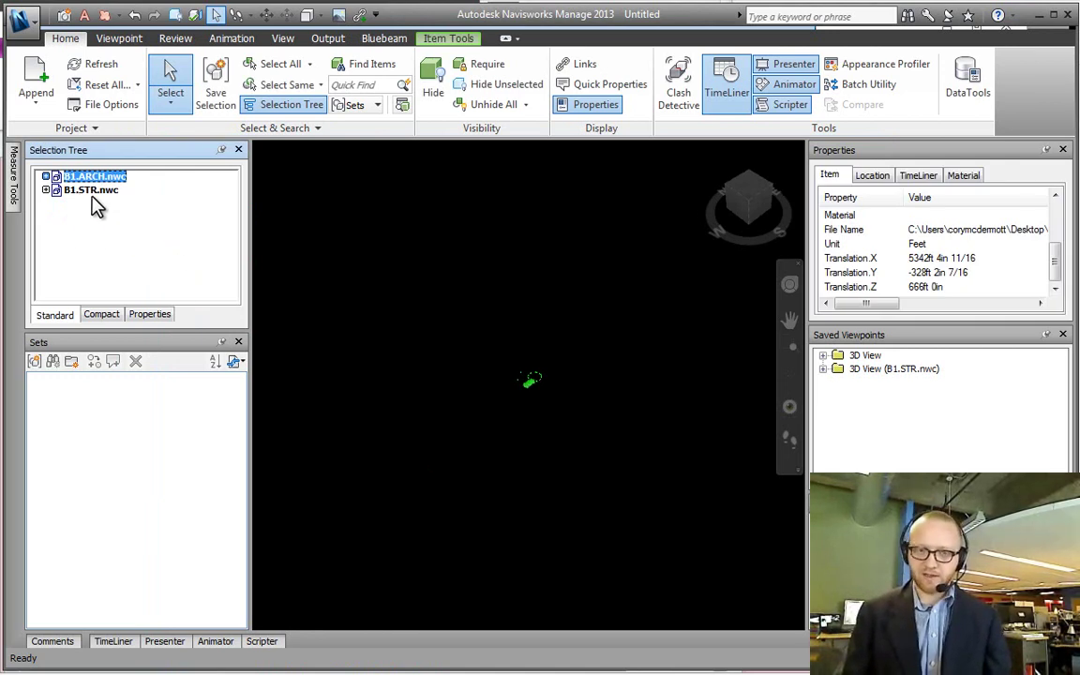
{"action": "scroll", "coordinate": [549, 391], "scroll_direction": "up", "scroll_amount": 5}
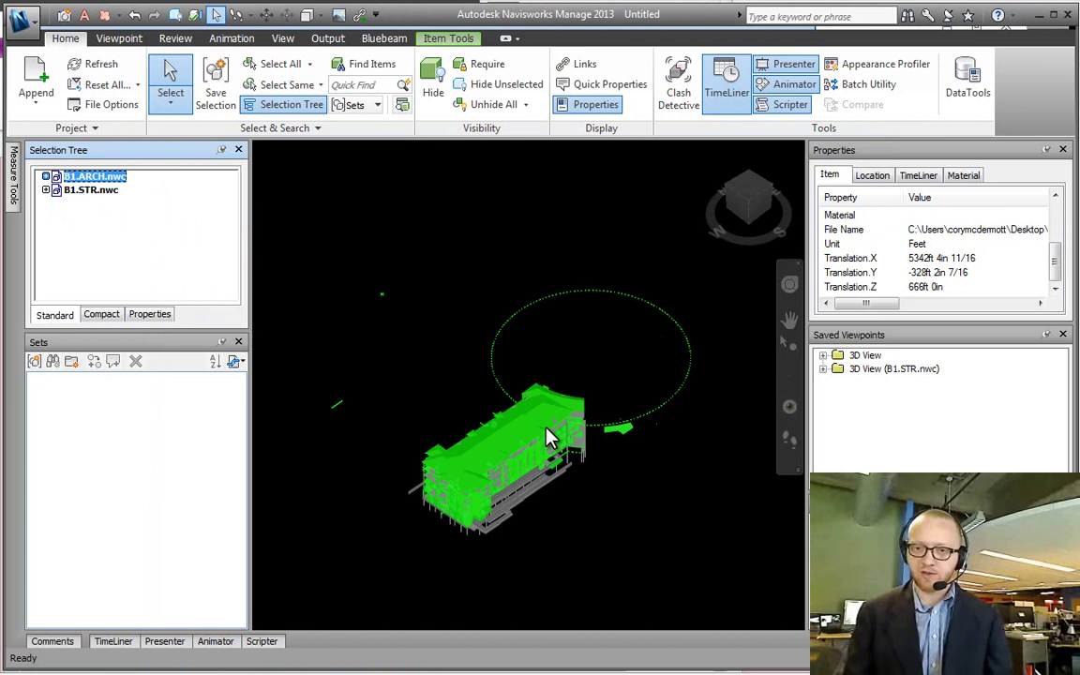
{"action": "middle_click_drag", "start_coordinate": [551, 480], "coordinate": [511, 451], "text": "shift"}
{"action": "scroll", "coordinate": [513, 452], "scroll_direction": "up", "scroll_amount": 2}
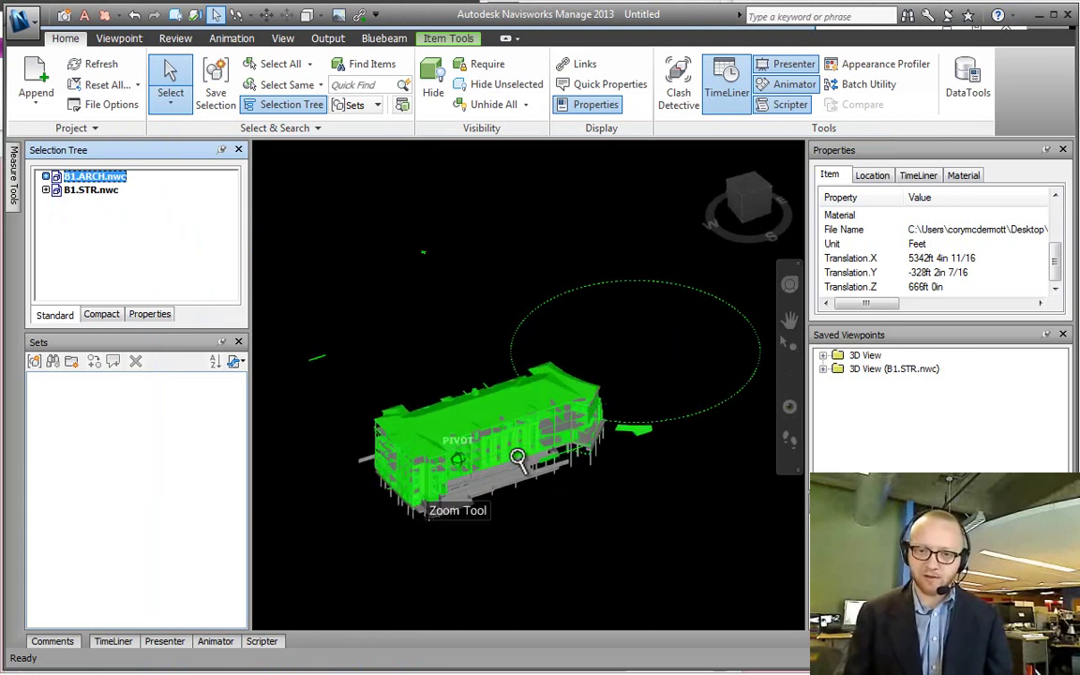
{"action": "scroll", "coordinate": [517, 457], "scroll_direction": "up", "scroll_amount": 3}
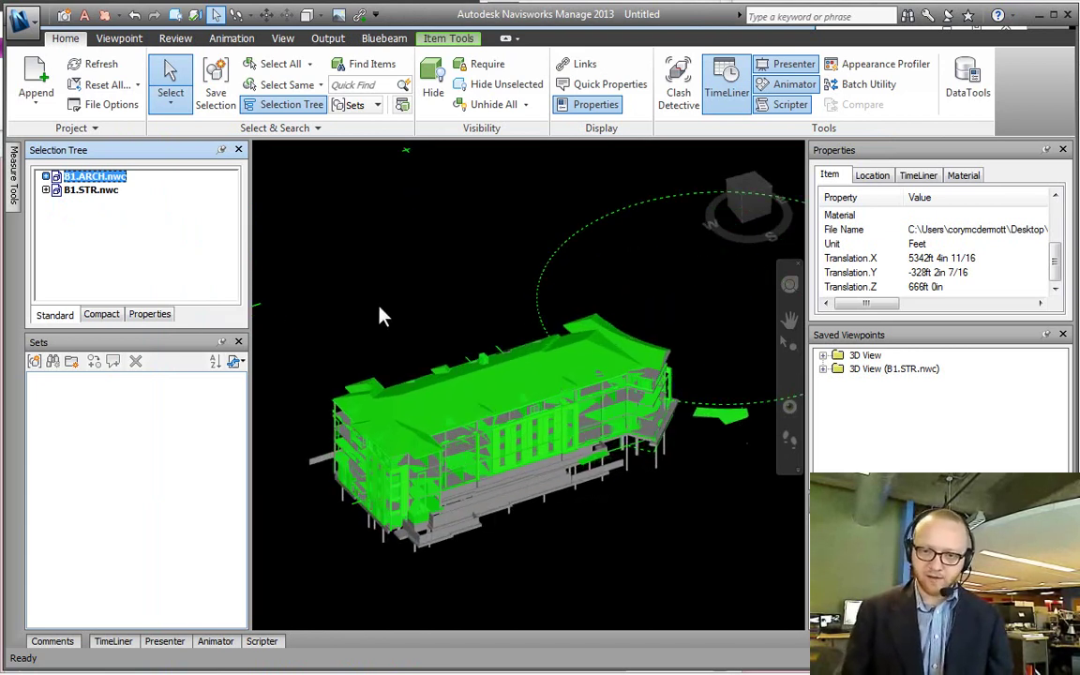
{"action": "left_click", "coordinate": [393, 330]}
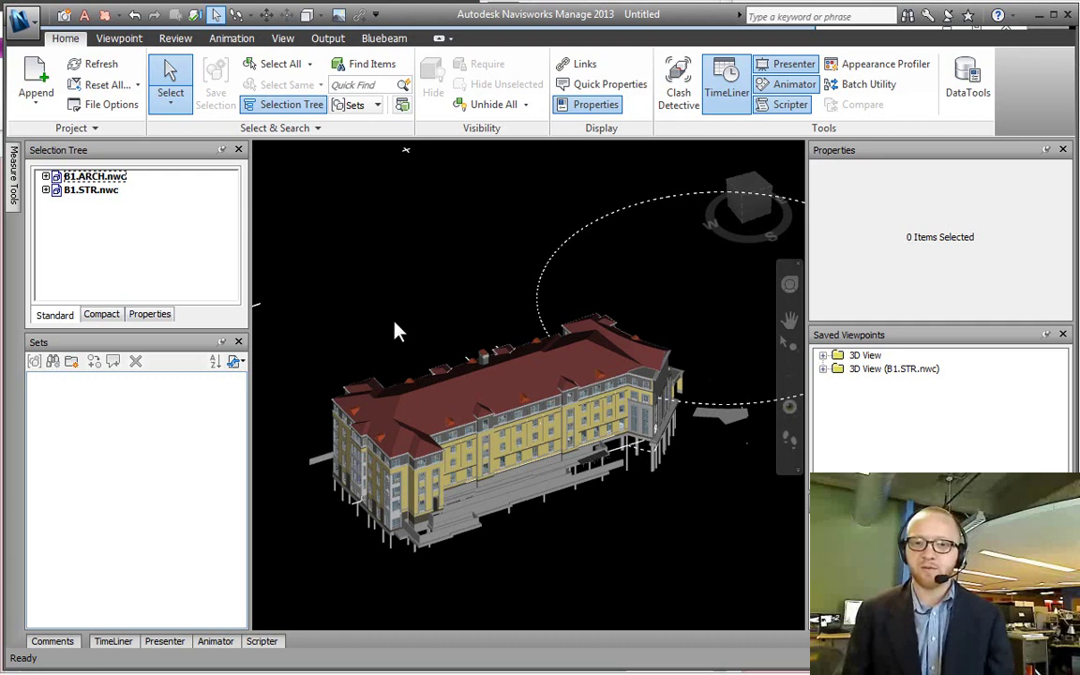
- Start another append and browse to the Models-Subcontractor\01_Current folder
{"action": "left_click", "coordinate": [35, 73]}
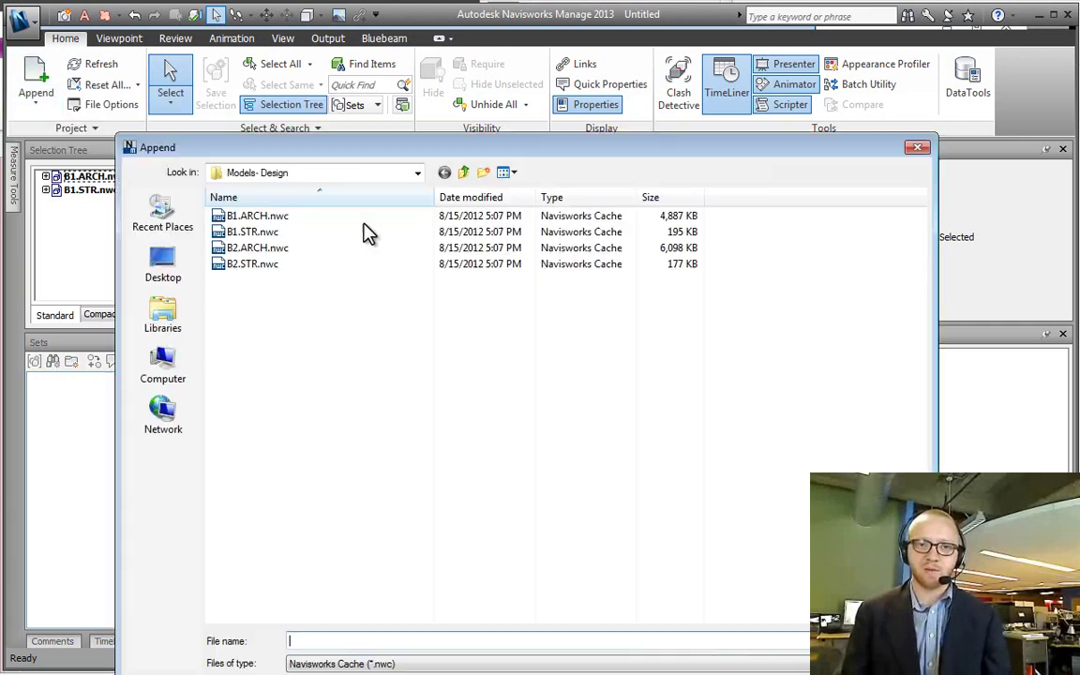
{"action": "left_click", "coordinate": [464, 173]}
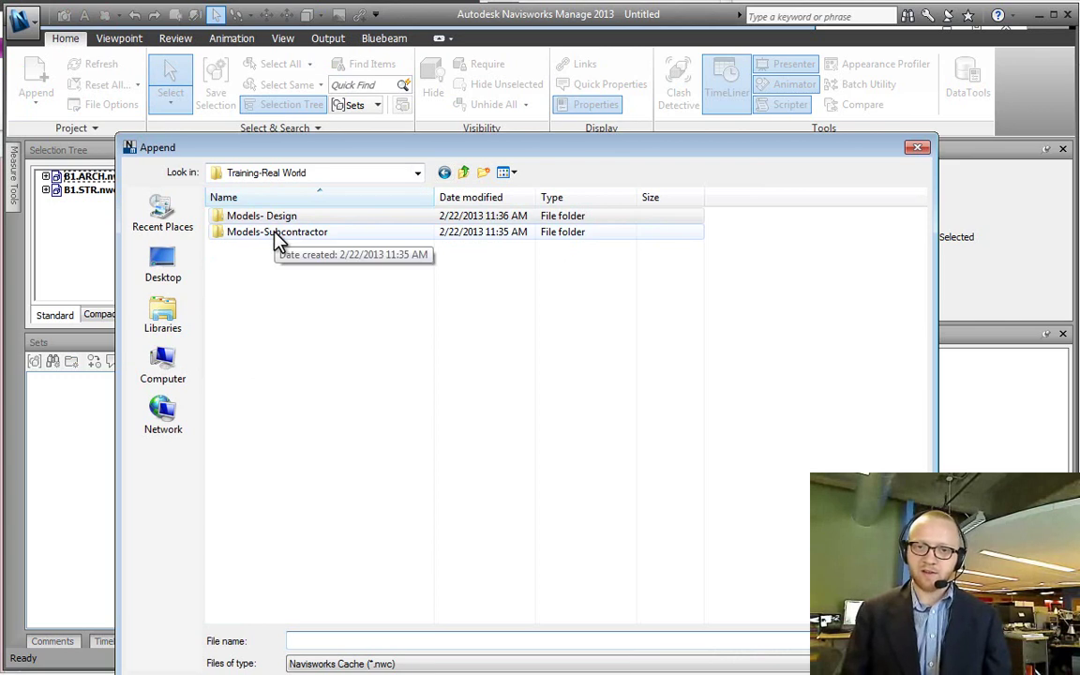
{"action": "left_click", "coordinate": [276, 236]}
{"action": "double_click", "coordinate": [279, 241]}
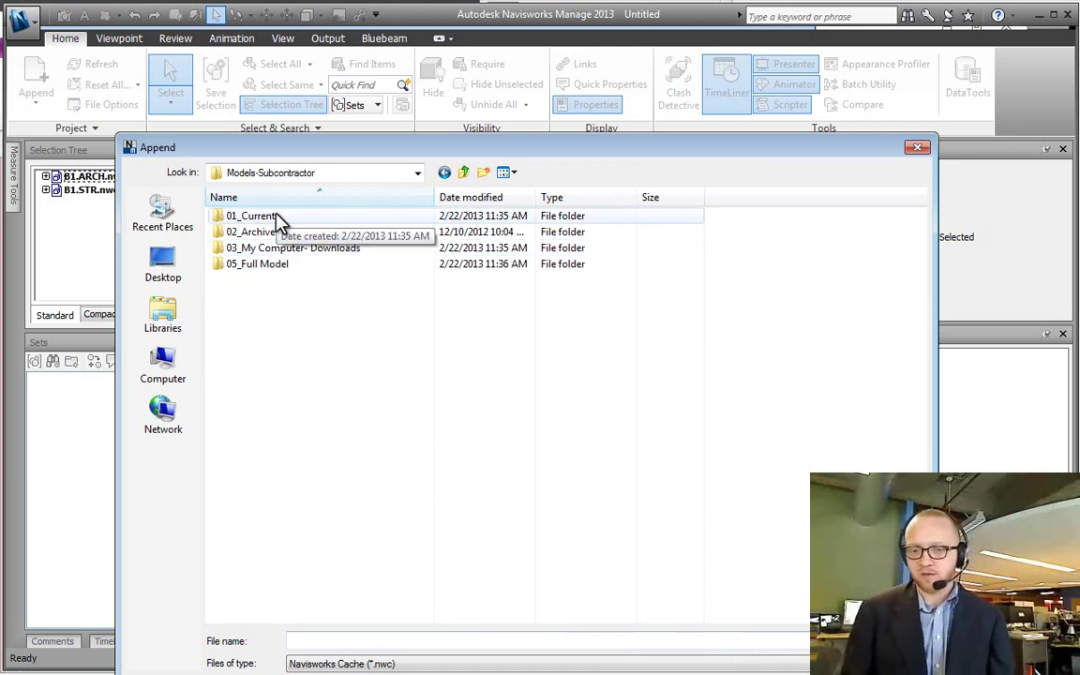
{"action": "double_click", "coordinate": [278, 220]}
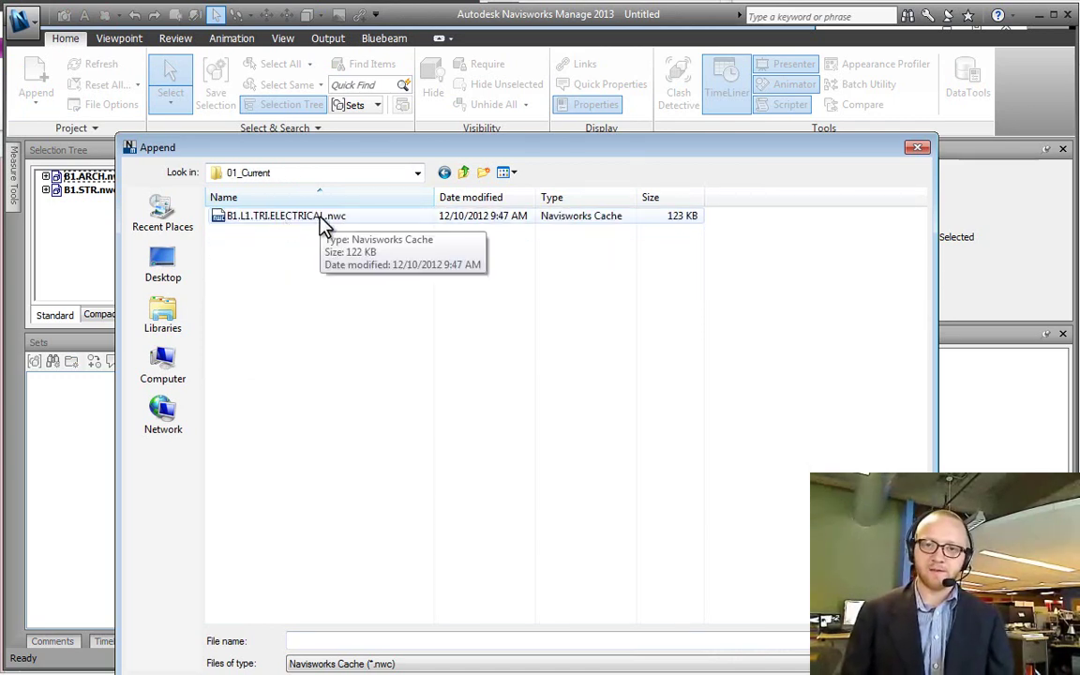
{"action": "left_click", "coordinate": [319, 218]}
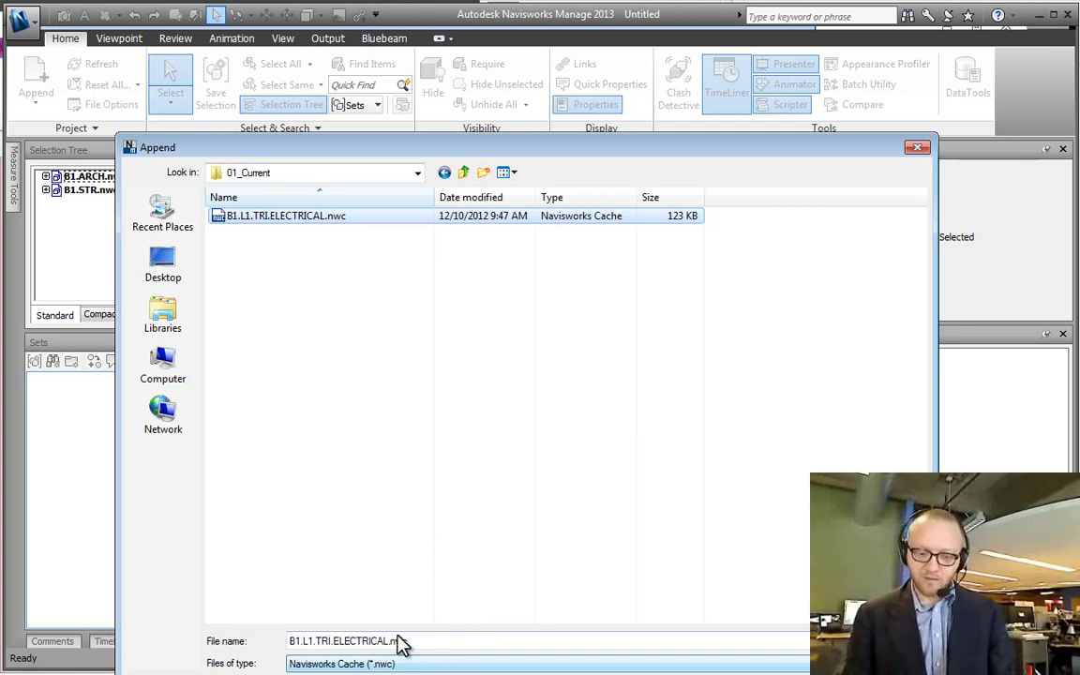
- Show All Files and append the fire, mechanical, plumbing DWGs and the electrical NWC
{"action": "left_click", "coordinate": [379, 664]}
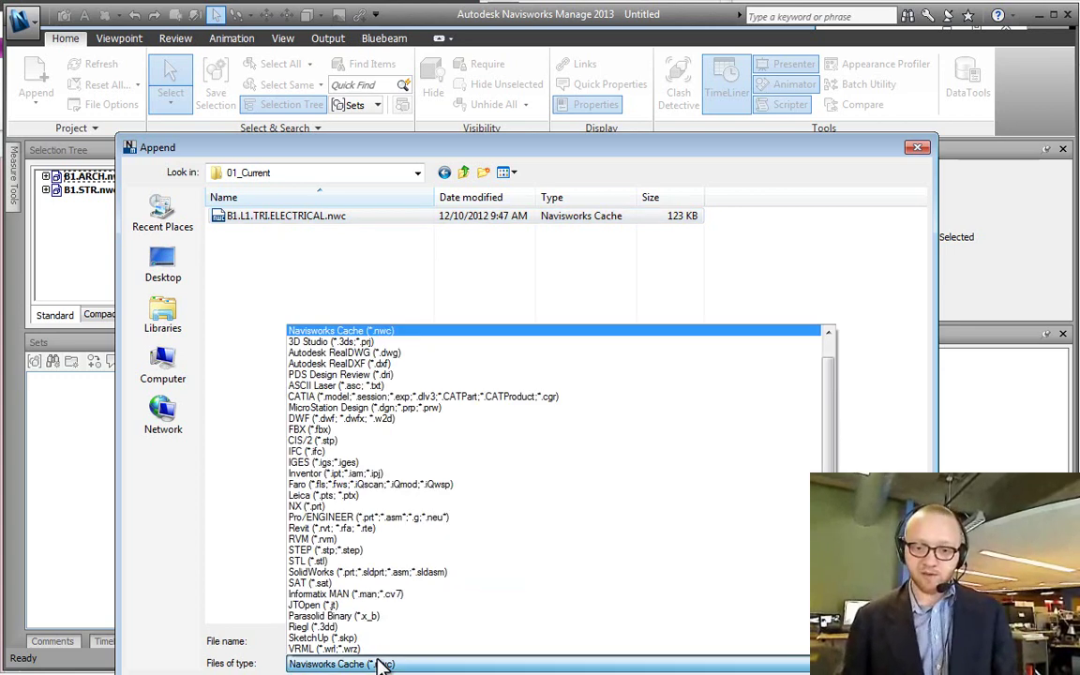
{"action": "scroll", "coordinate": [374, 638], "scroll_direction": "down", "scroll_amount": 1}
{"action": "left_click", "coordinate": [348, 649]}
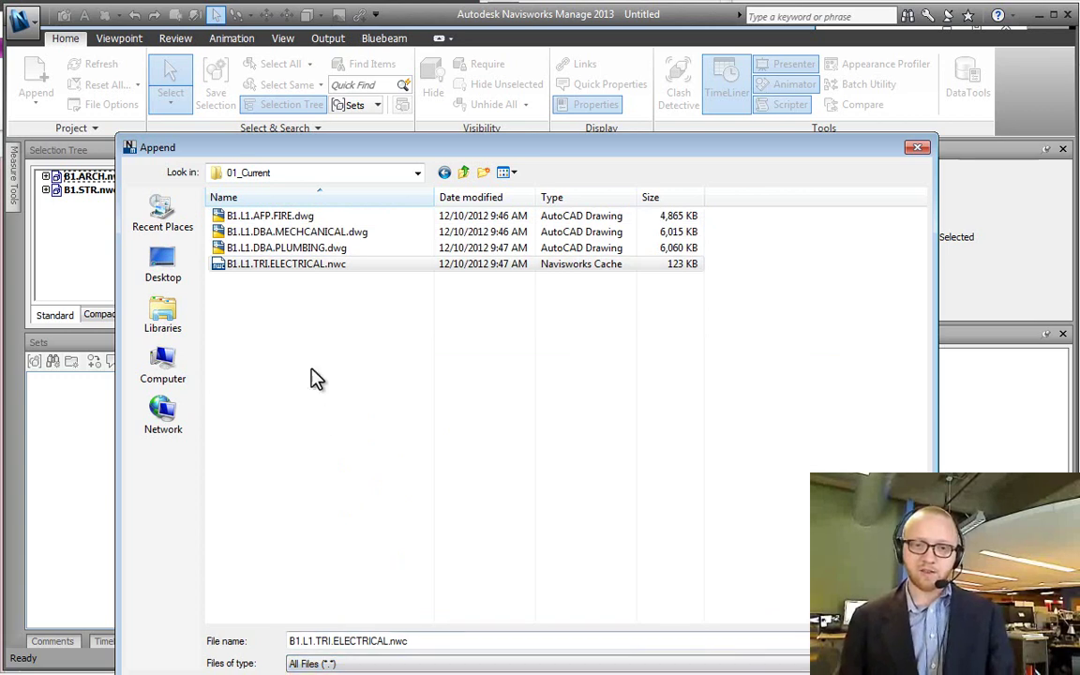
{"action": "left_click_drag", "start_coordinate": [442, 440], "coordinate": [150, 202]}
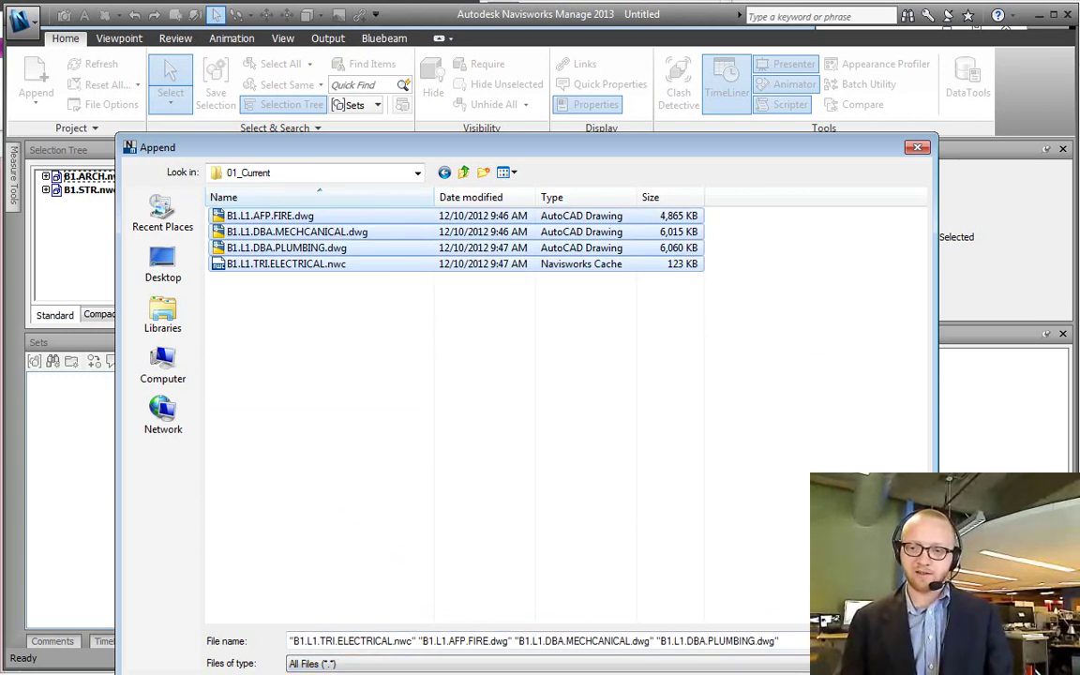
{"action": "key", "text": "Return"}
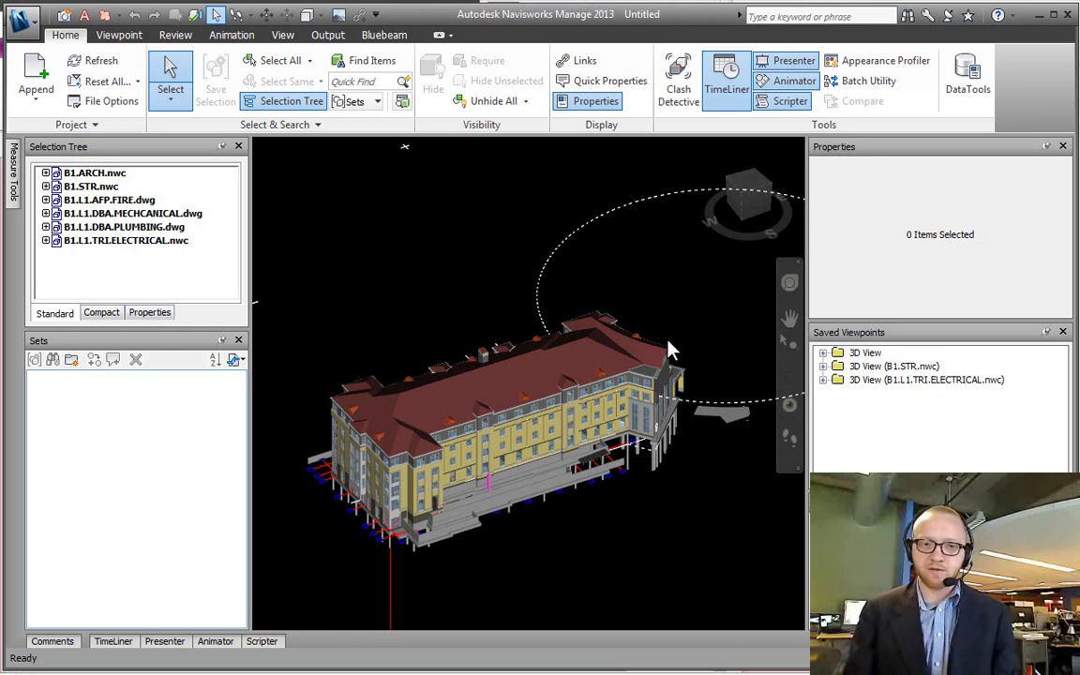
- Select the three imported viewpoint folders, then undo back to the full building view
{"action": "left_click", "coordinate": [872, 377]}
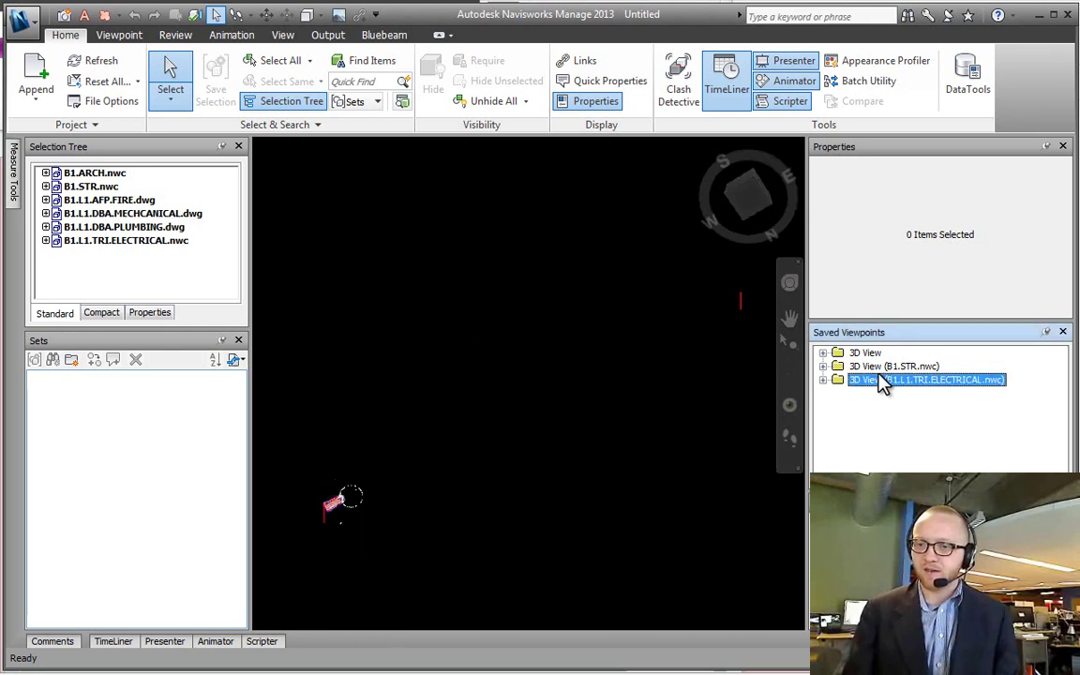
{"action": "left_click", "coordinate": [871, 356], "text": "shift"}
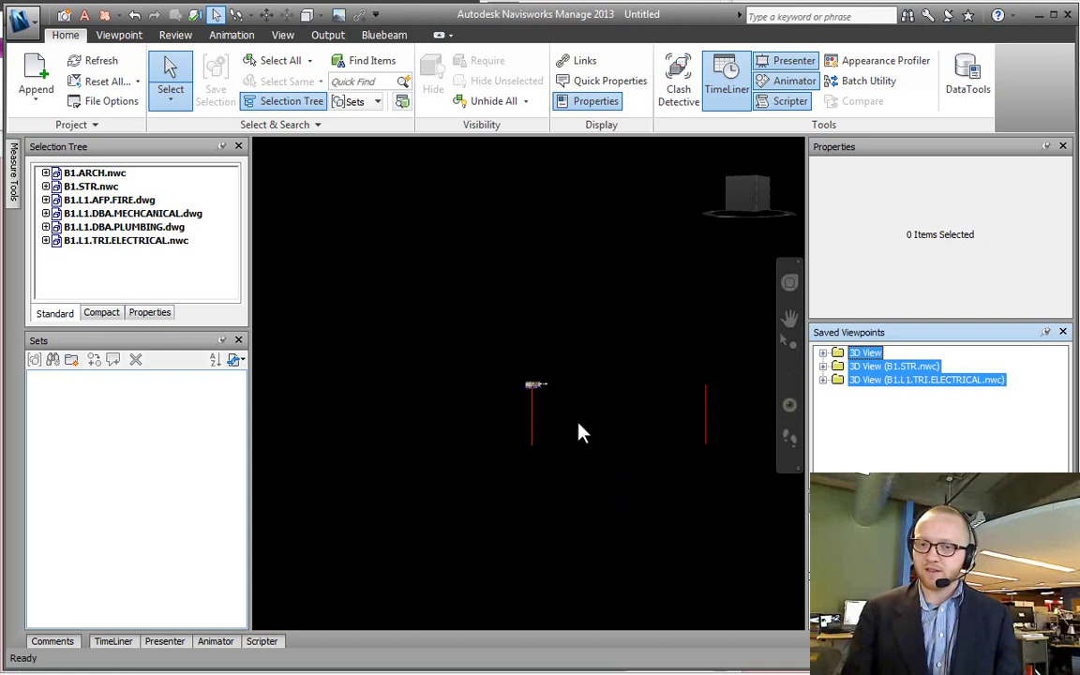
{"action": "left_click", "coordinate": [134, 17]}
{"action": "left_click", "coordinate": [134, 17]}
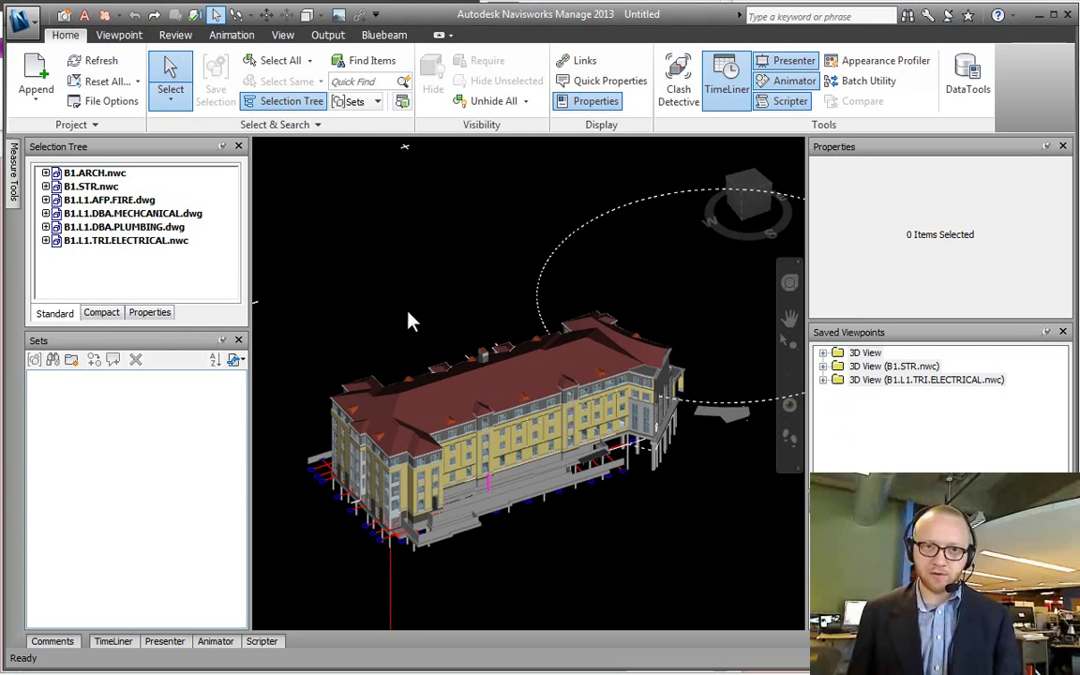
- Cancel the accidentally triggered Alt shortcut mode
{"action": "key", "text": "alt"}
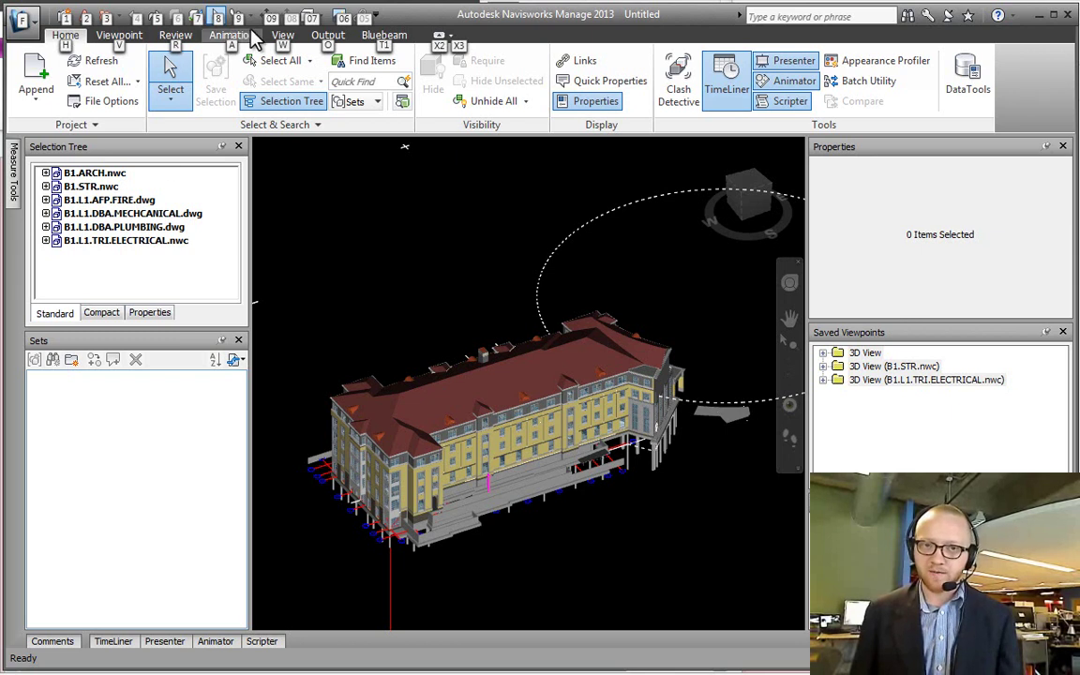
{"action": "key", "text": "alt"}
{"action": "key", "text": "alt"}
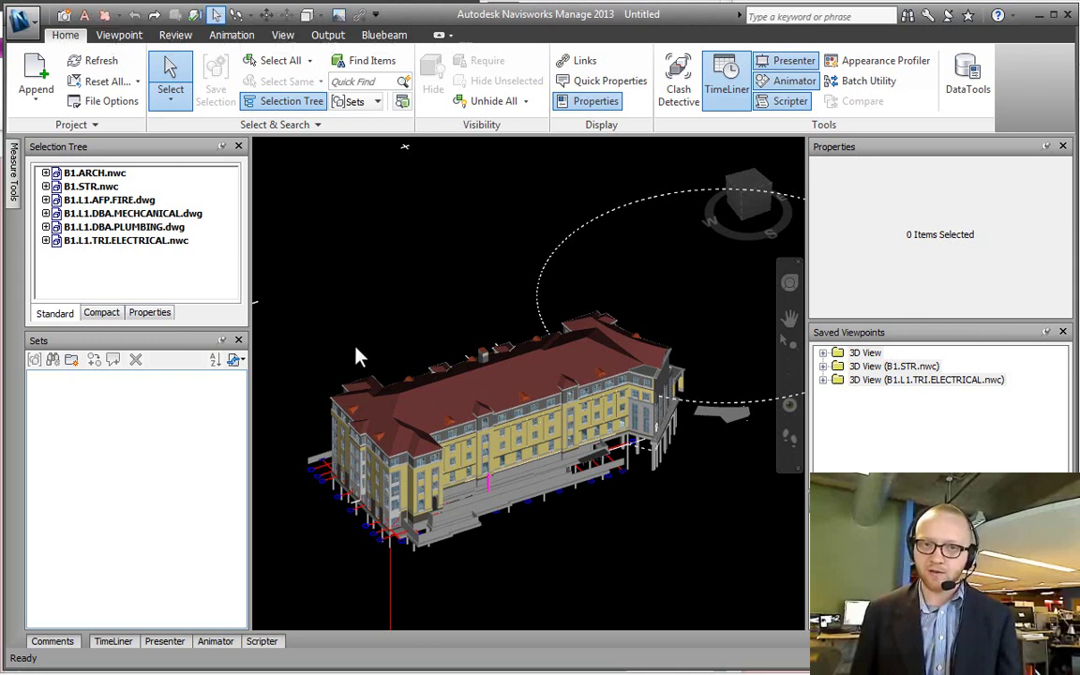
{"action": "key", "text": "alt"}
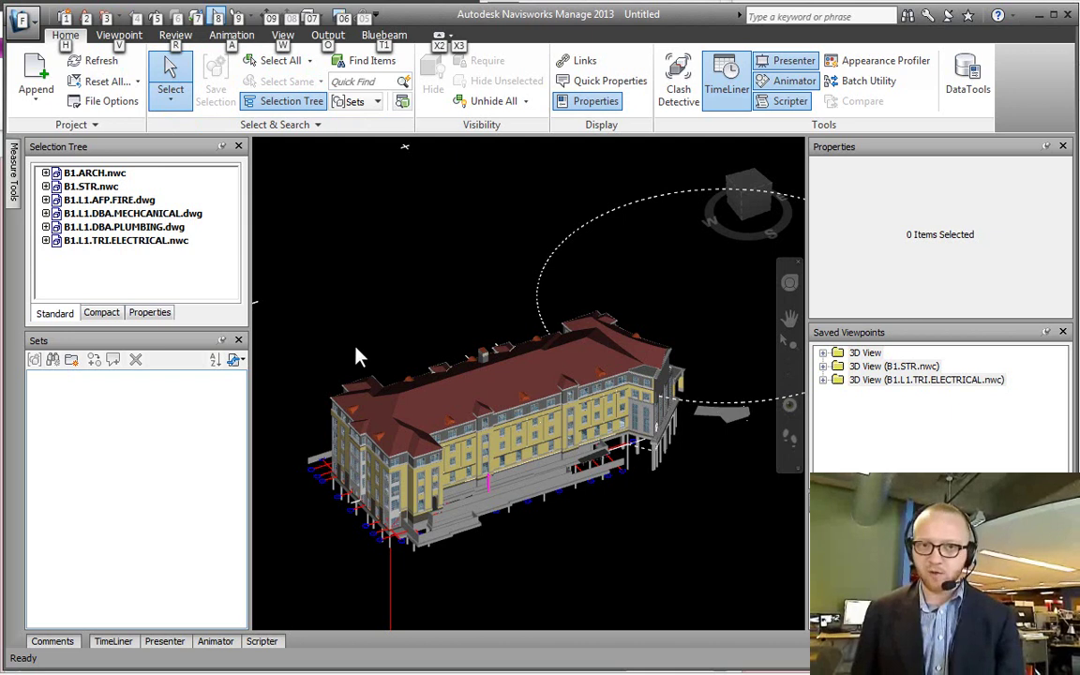
{"action": "key", "text": "alt"}
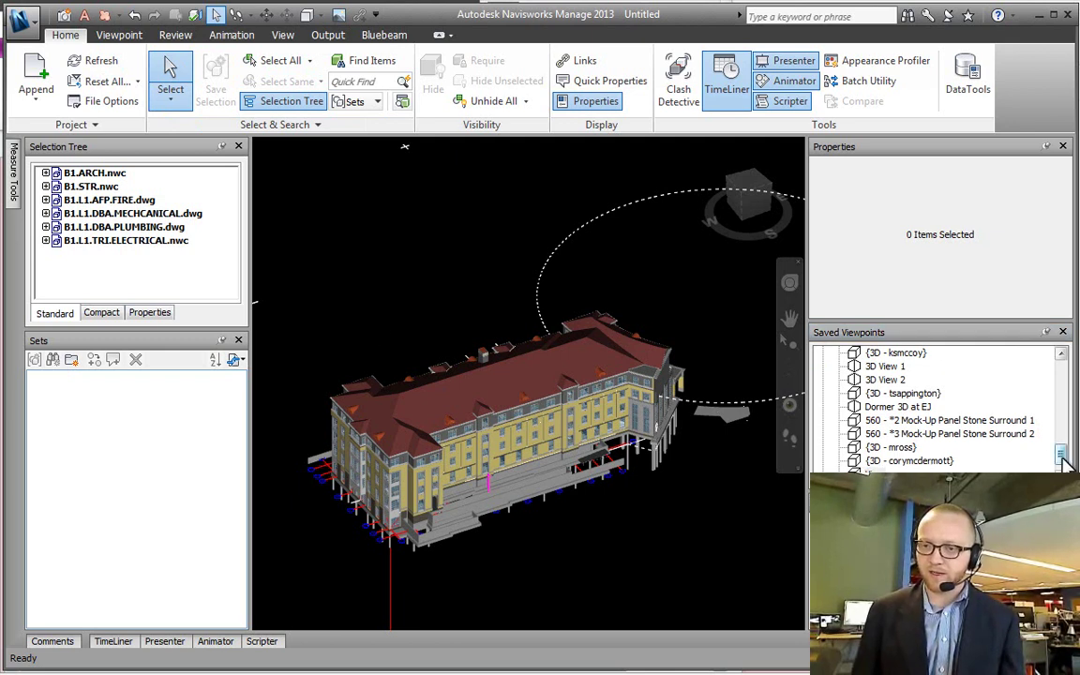
- Delete the 3D View viewpoint folder, then undo that deletion
{"action": "scroll", "coordinate": [956, 412], "scroll_direction": "down", "scroll_amount": 1}
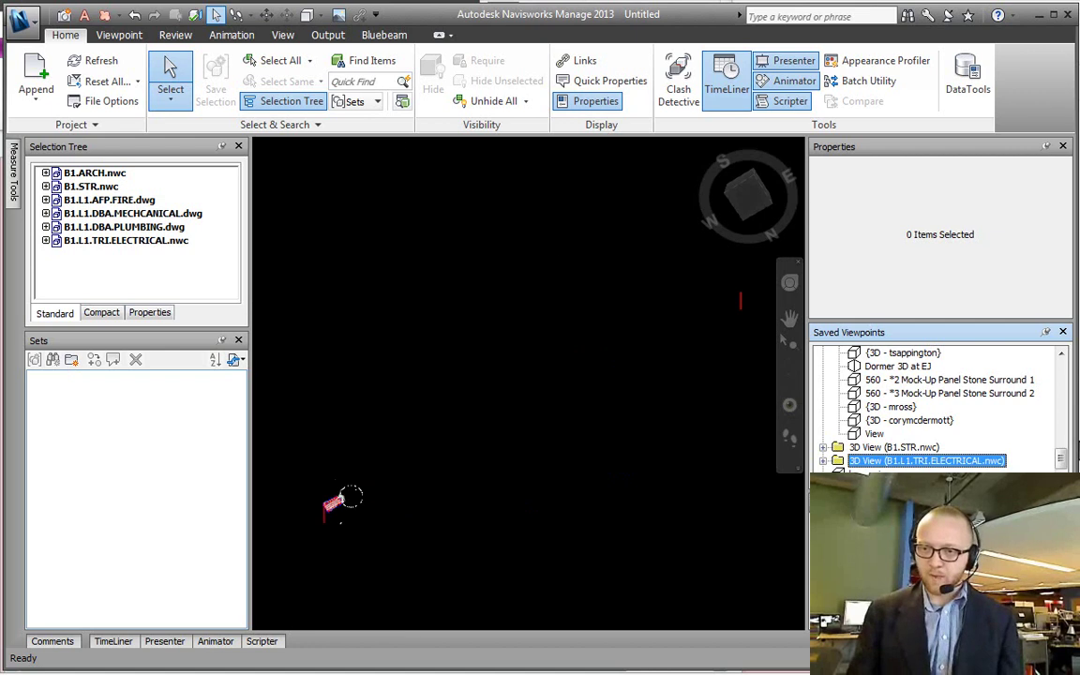
{"action": "left_click_drag", "start_coordinate": [1060, 457], "coordinate": [1059, 371]}
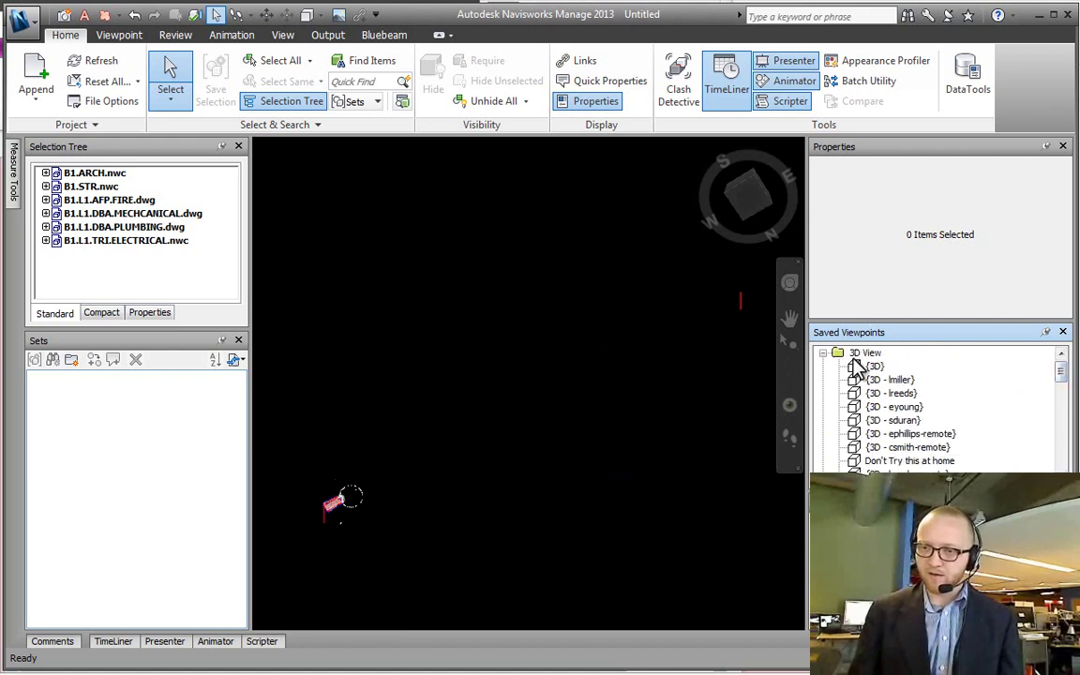
{"action": "left_click", "coordinate": [852, 355]}
{"action": "key", "text": "Delete"}
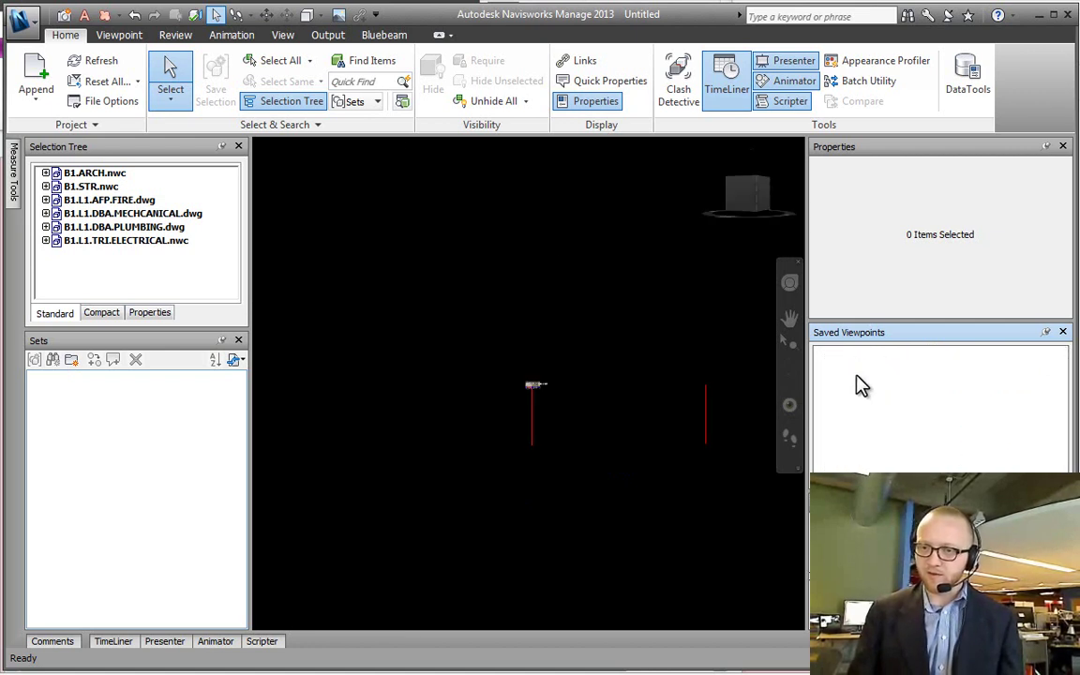
{"action": "key", "text": "ctrl+z"}
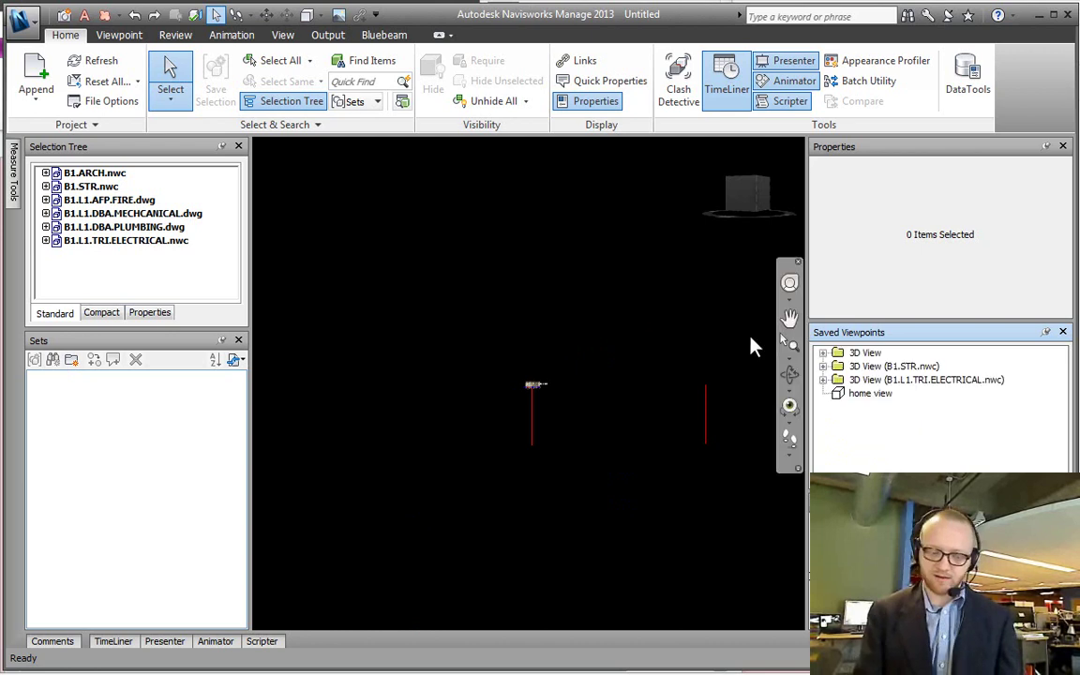
- Delete the three imported viewpoint folders and show the saved home view
{"action": "left_click", "coordinate": [877, 379]}
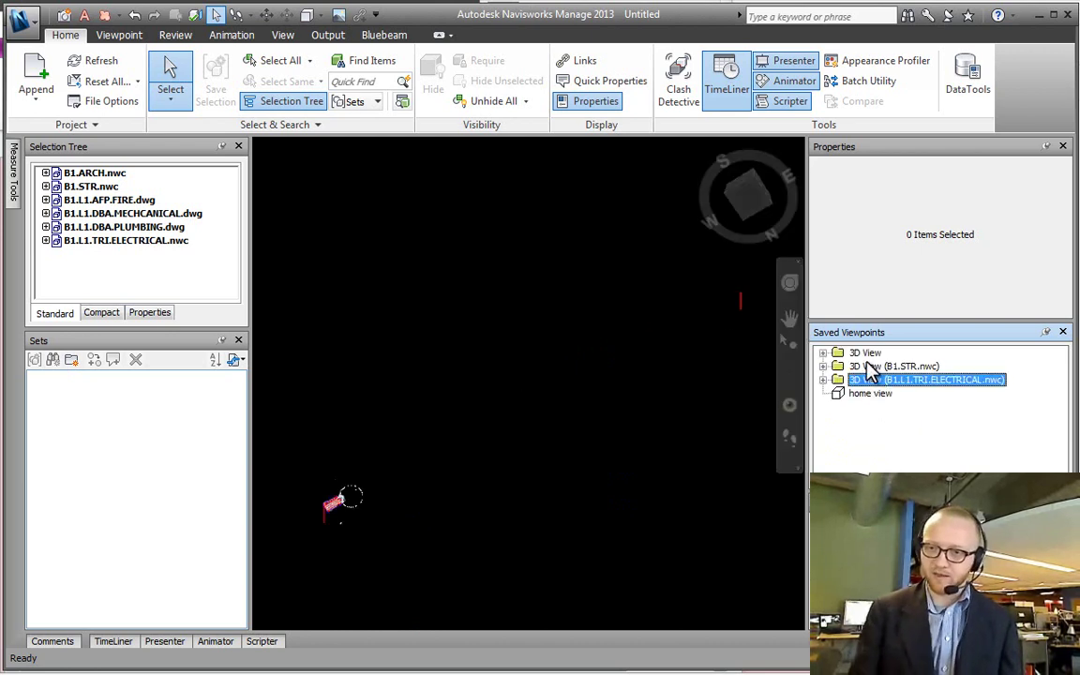
{"action": "left_click", "coordinate": [862, 356], "text": "shift"}
{"action": "key", "text": "Delete"}
{"action": "left_click", "coordinate": [862, 357]}
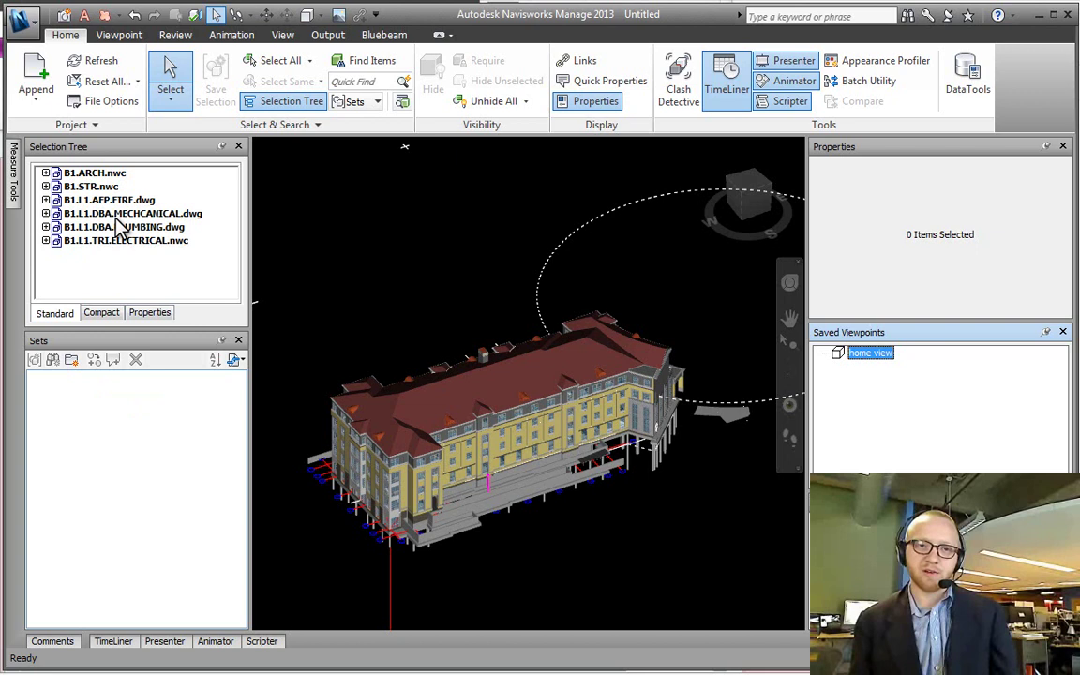
{"action": "left_click", "coordinate": [112, 420]}
{"action": "right_click", "coordinate": [116, 437]}
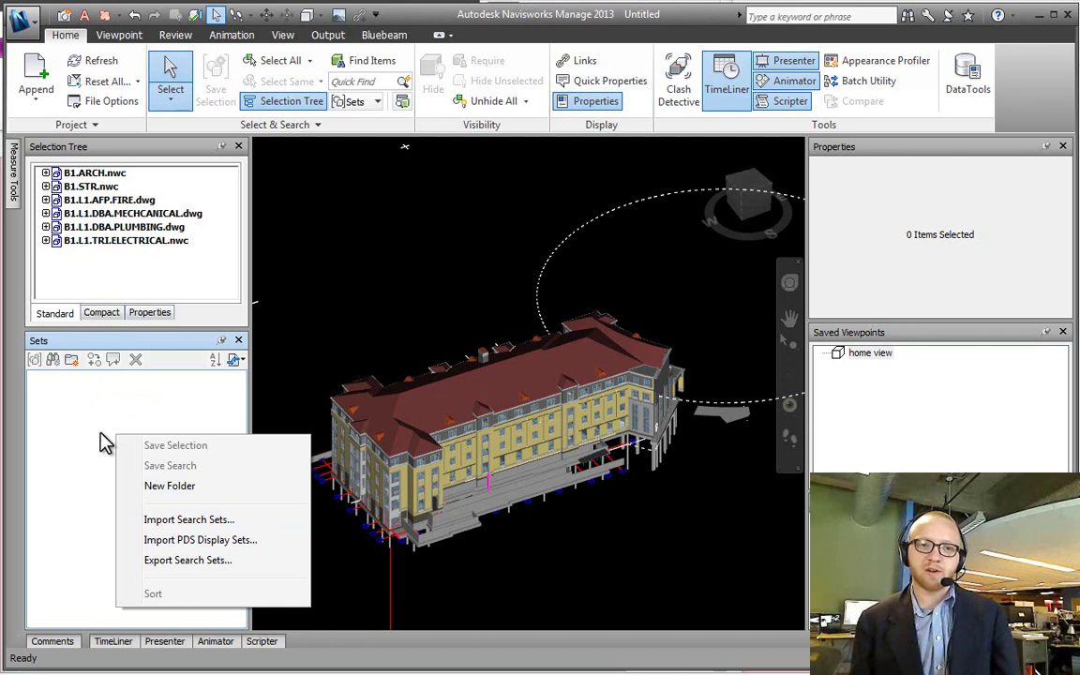
{"action": "left_click", "coordinate": [175, 521]}
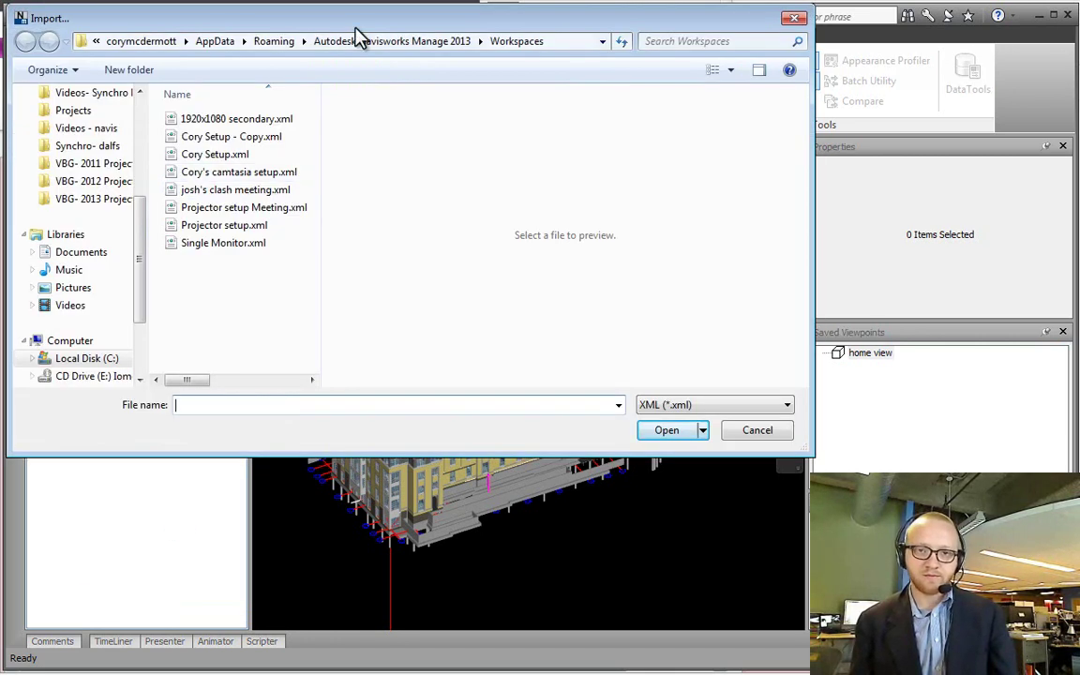
{"action": "left_click_drag", "start_coordinate": [140, 216], "coordinate": [144, 116]}
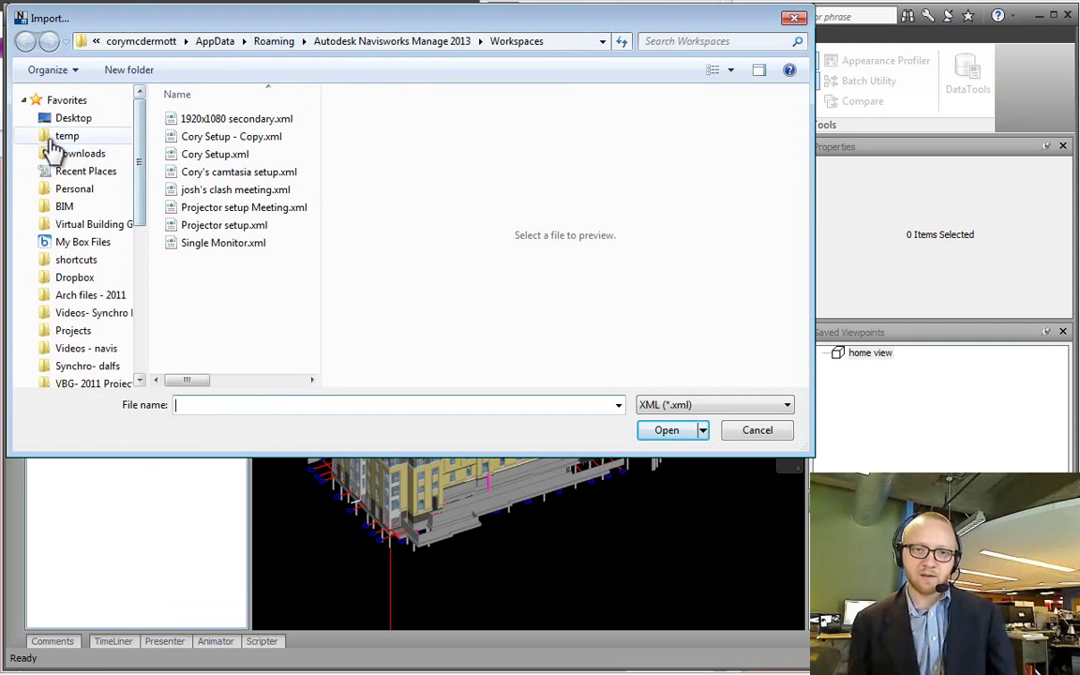
{"action": "left_click", "coordinate": [56, 137]}
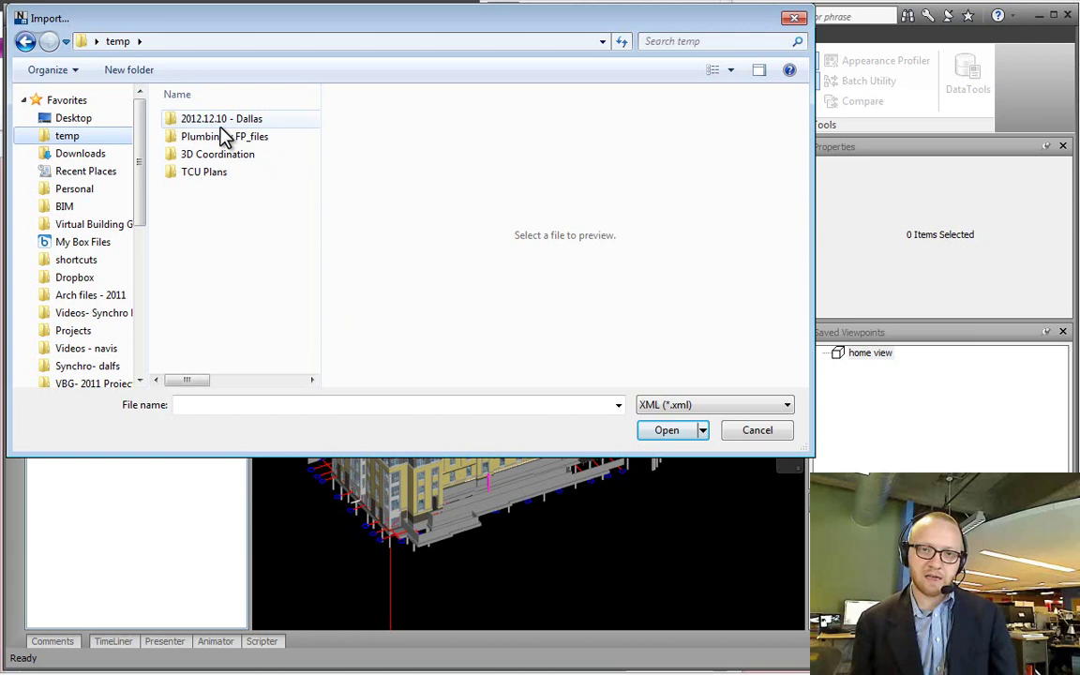
{"action": "double_click", "coordinate": [223, 124]}
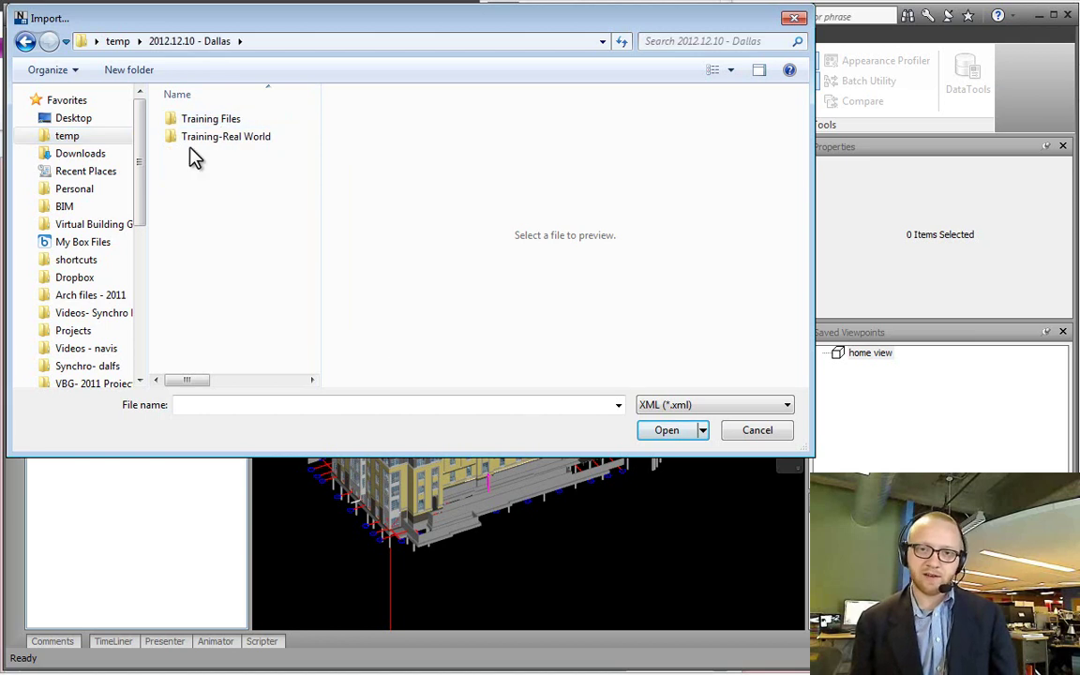
{"action": "double_click", "coordinate": [217, 136]}
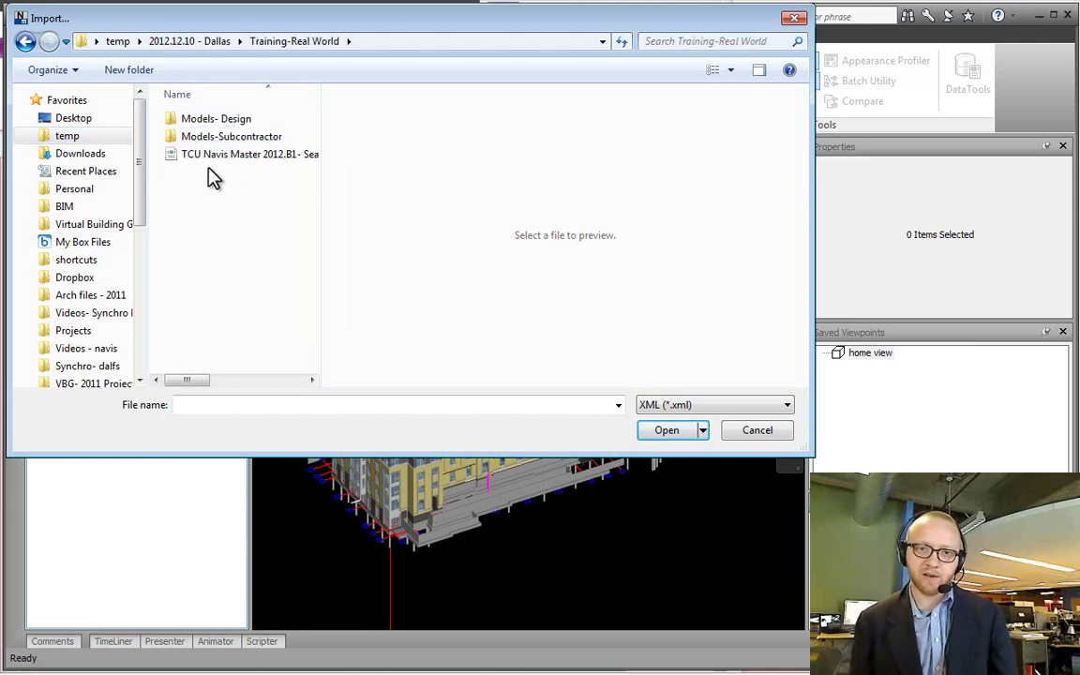
{"action": "left_click", "coordinate": [210, 159]}
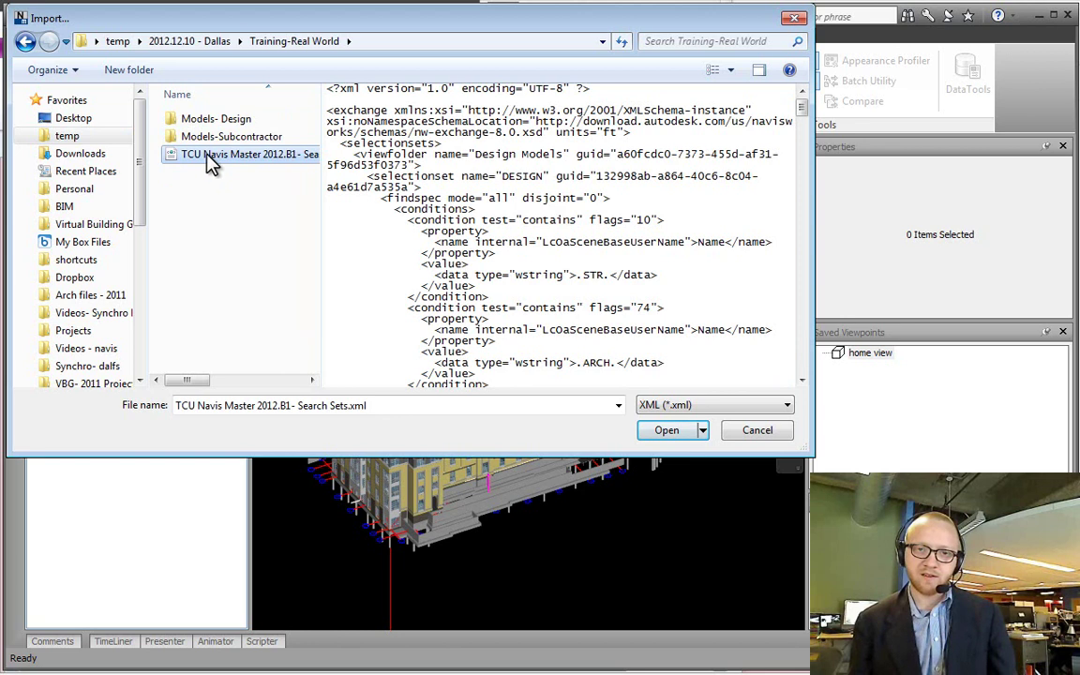
{"action": "left_click", "coordinate": [671, 436]}
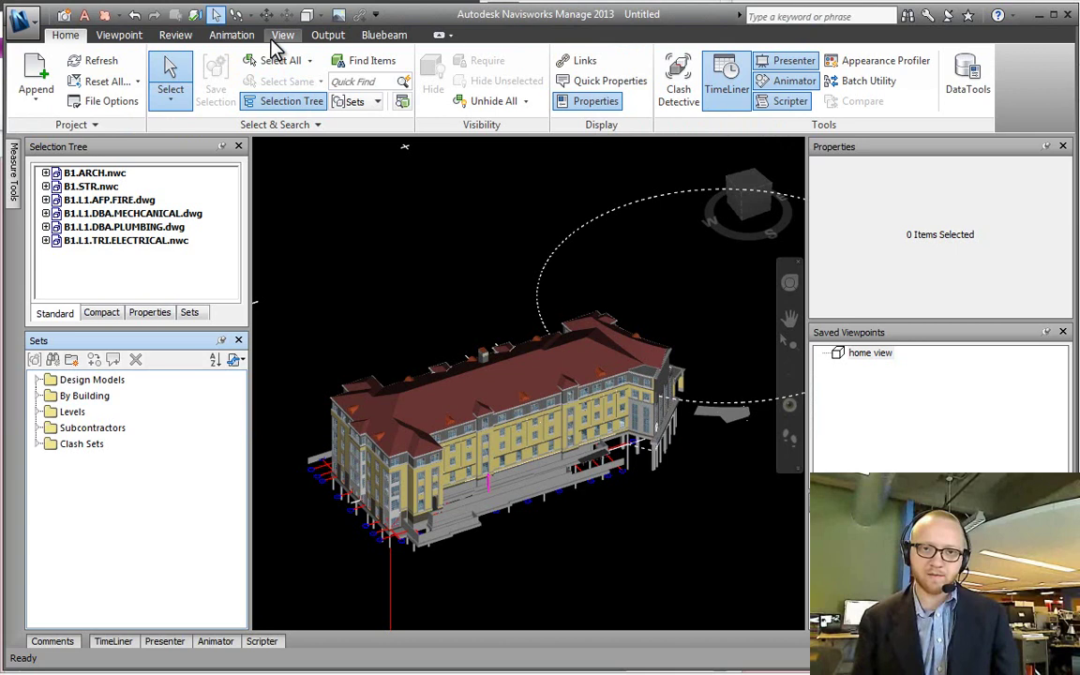
- Reopen Find Items from View > Windows, dock it below the 3D view, and expand Design Models
{"action": "left_click", "coordinate": [281, 35]}
{"action": "left_click", "coordinate": [640, 89]}
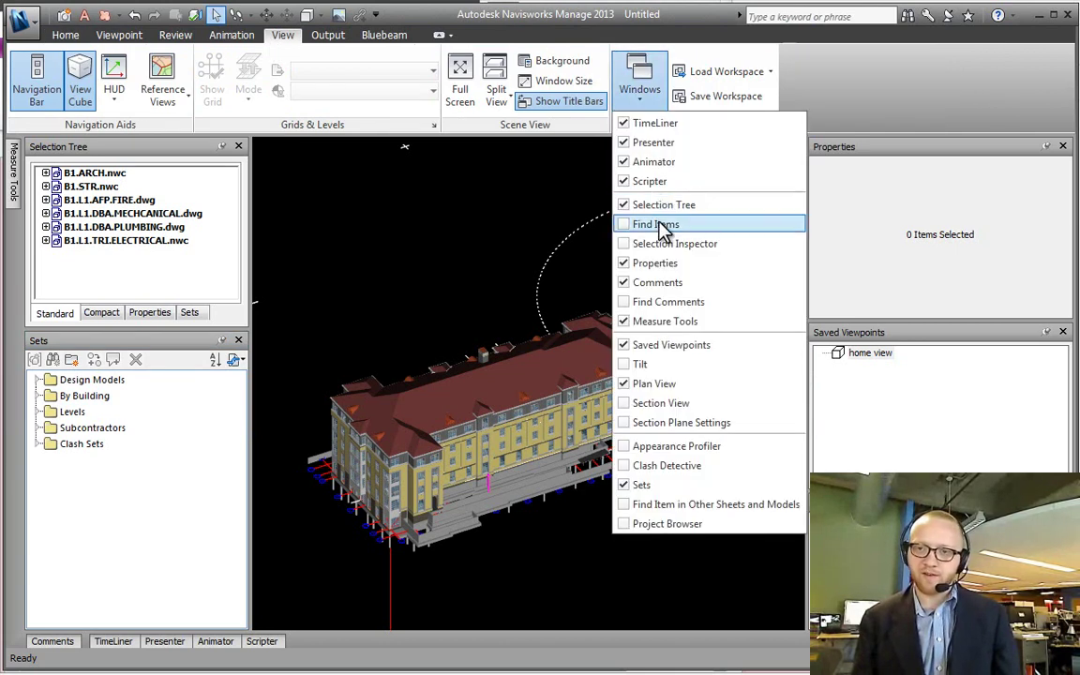
{"action": "left_click", "coordinate": [651, 225]}
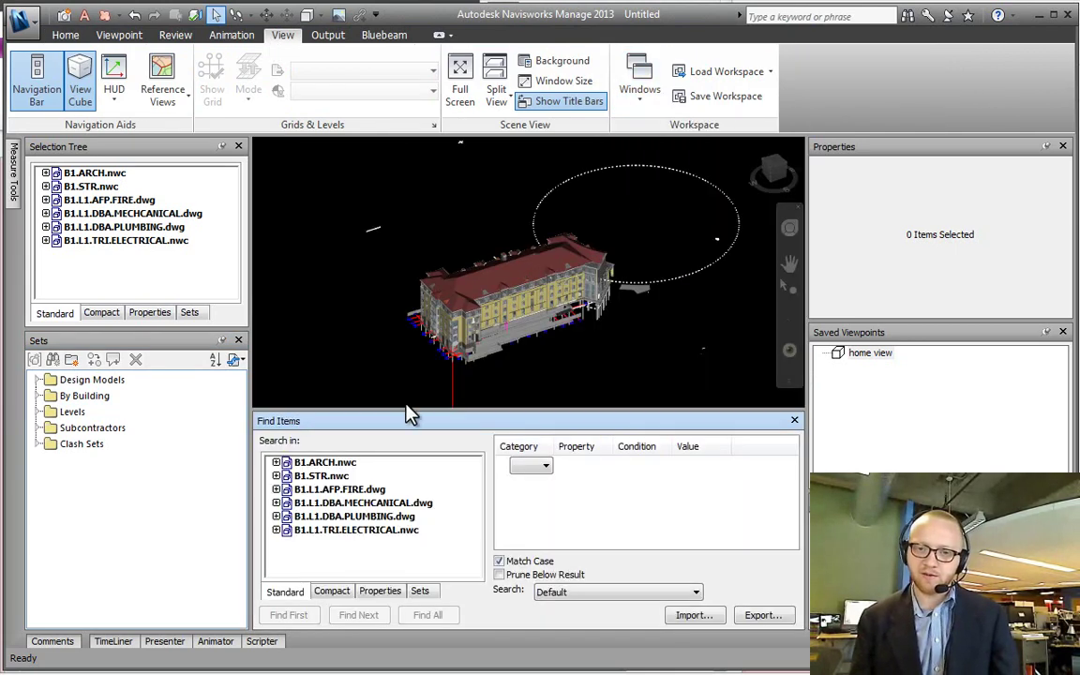
{"action": "left_click_drag", "start_coordinate": [401, 412], "coordinate": [364, 461]}
{"action": "middle_click_drag", "start_coordinate": [374, 410], "coordinate": [459, 293]}
{"action": "scroll", "coordinate": [460, 293], "scroll_direction": "up", "scroll_amount": 3}
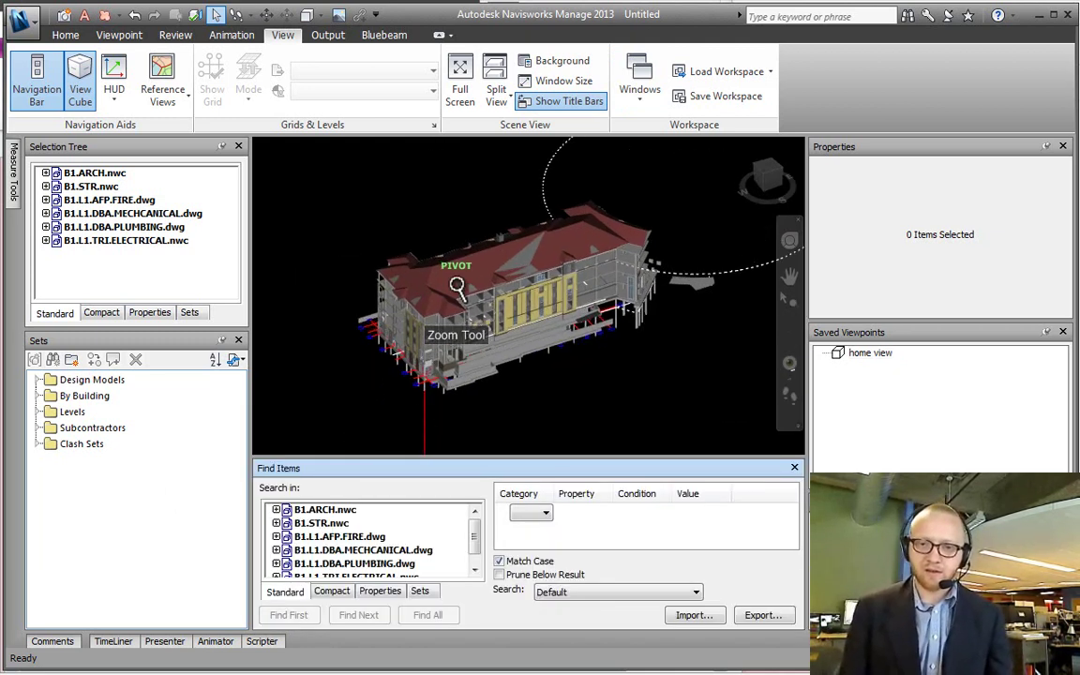
{"action": "left_click_drag", "start_coordinate": [412, 460], "coordinate": [394, 428]}
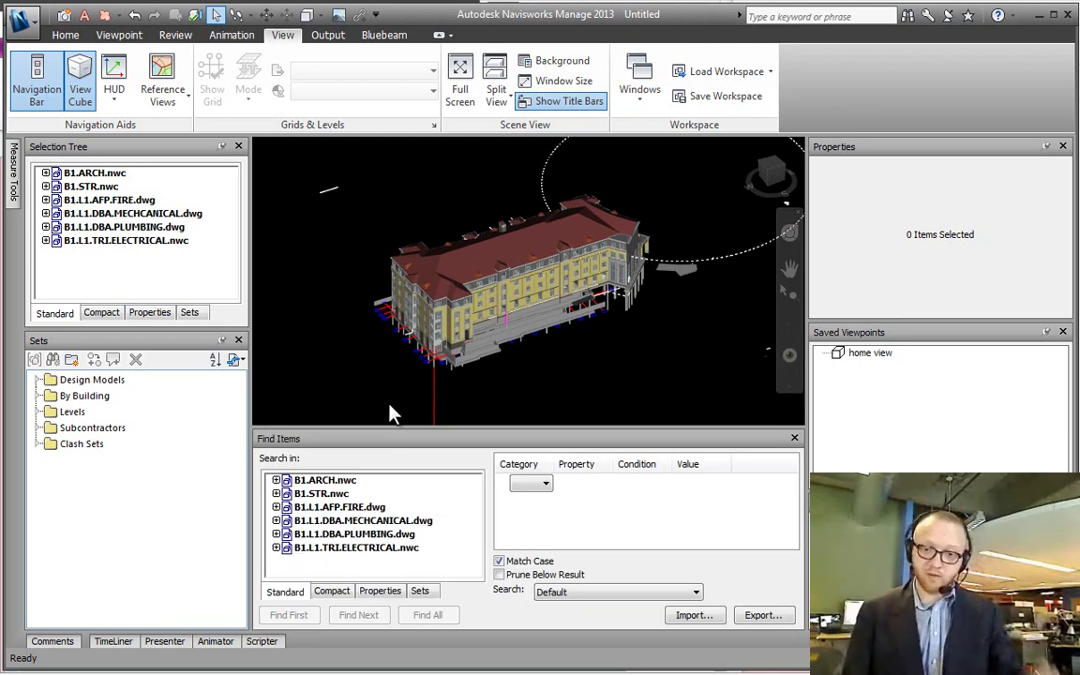
{"action": "left_click", "coordinate": [38, 380]}
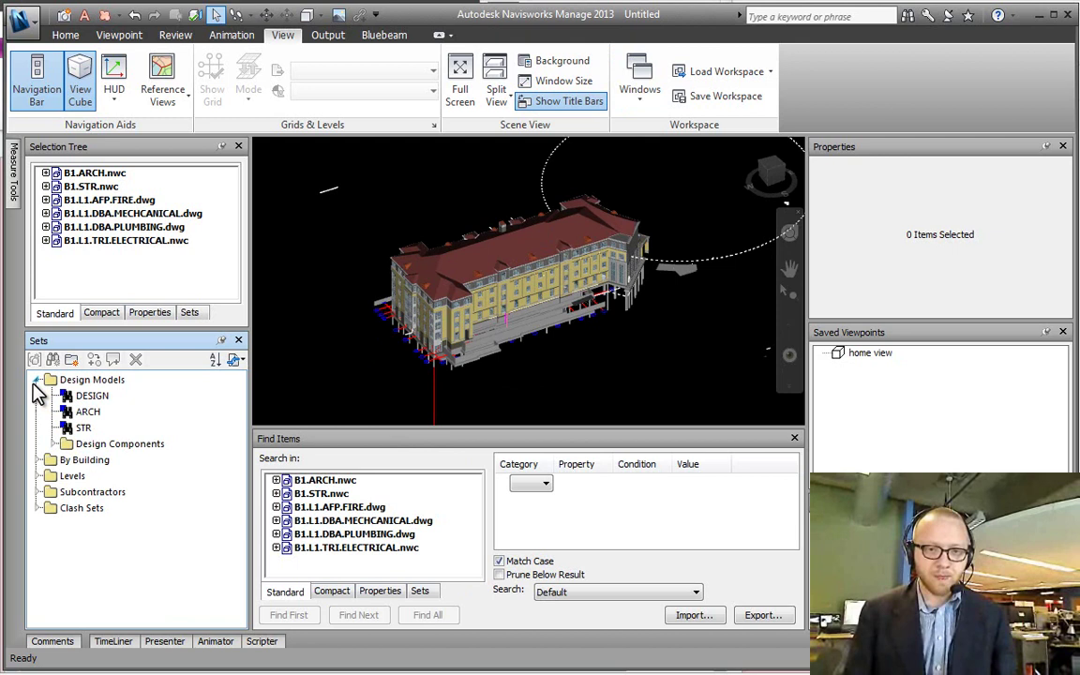
- Select the DESIGN, ARCH and STR search sets in turn, inspecting their item properties
{"action": "left_click", "coordinate": [82, 397]}
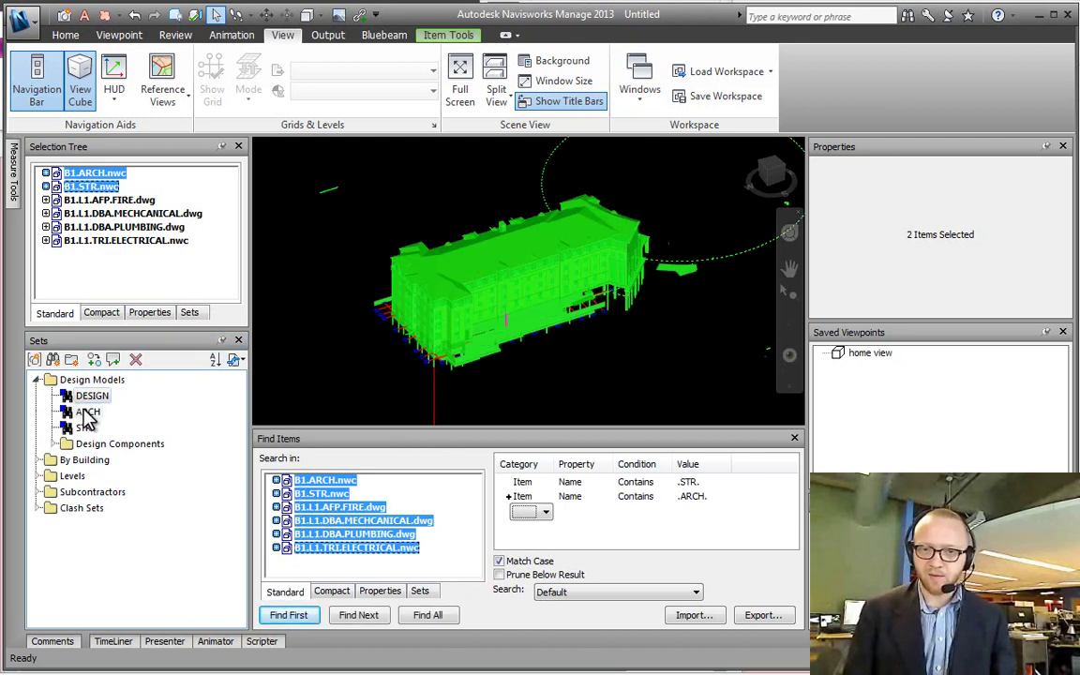
{"action": "left_click", "coordinate": [87, 412]}
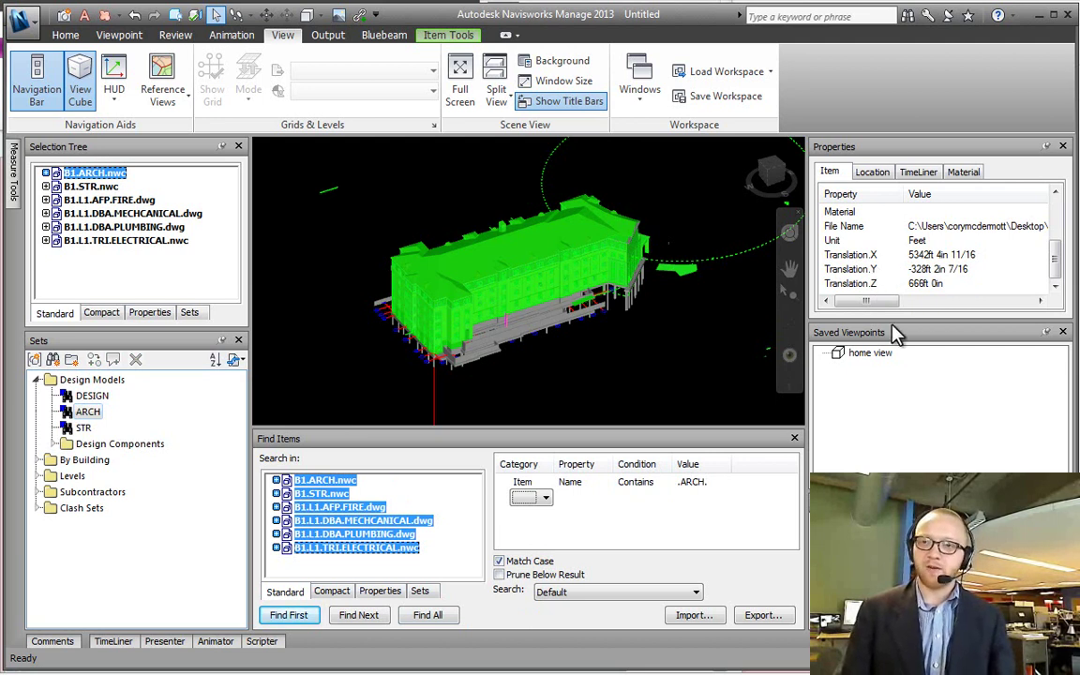
{"action": "left_click_drag", "start_coordinate": [893, 322], "coordinate": [893, 339]}
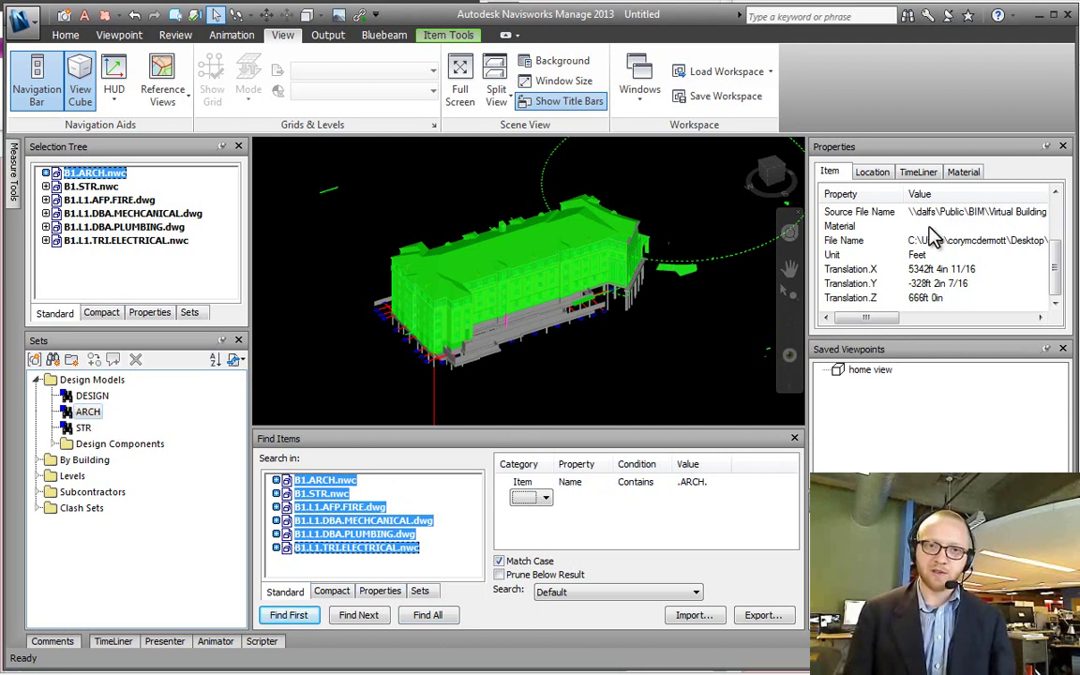
{"action": "left_click", "coordinate": [495, 283]}
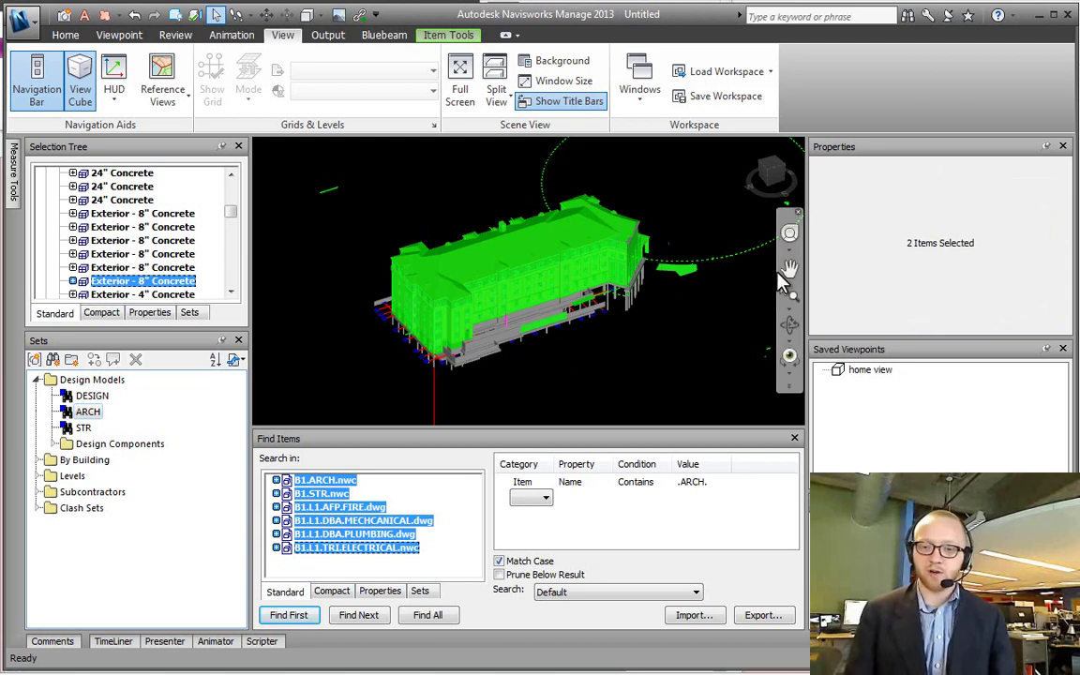
{"action": "left_click", "coordinate": [85, 425]}
{"action": "left_click", "coordinate": [86, 412]}
{"action": "left_click", "coordinate": [526, 497]}
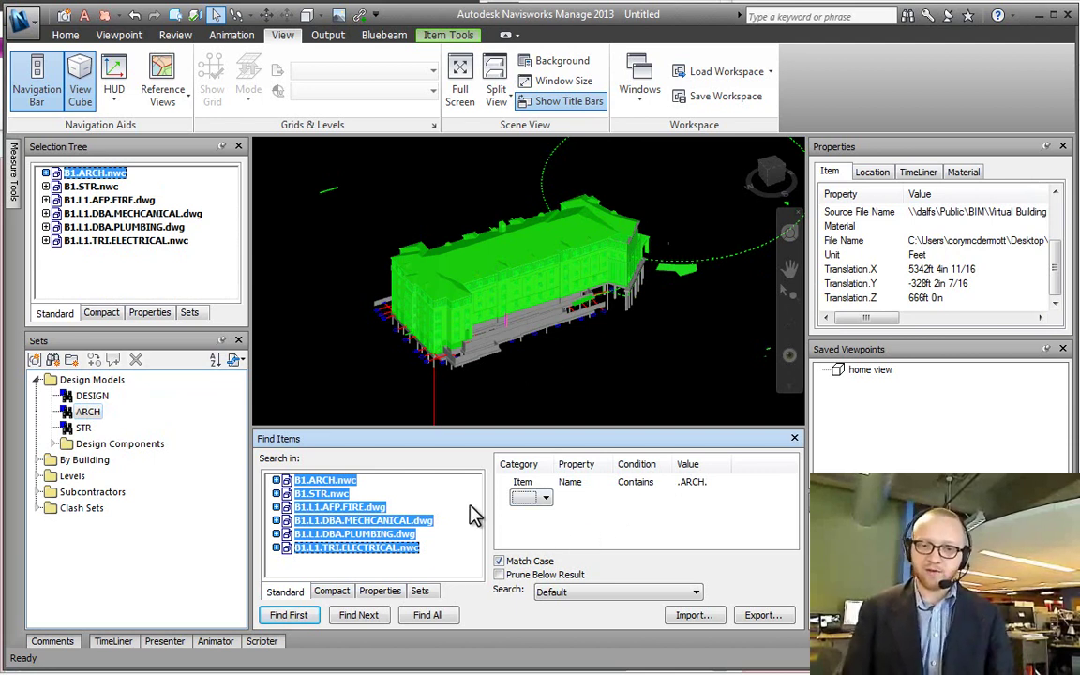
{"action": "left_click", "coordinate": [83, 428]}
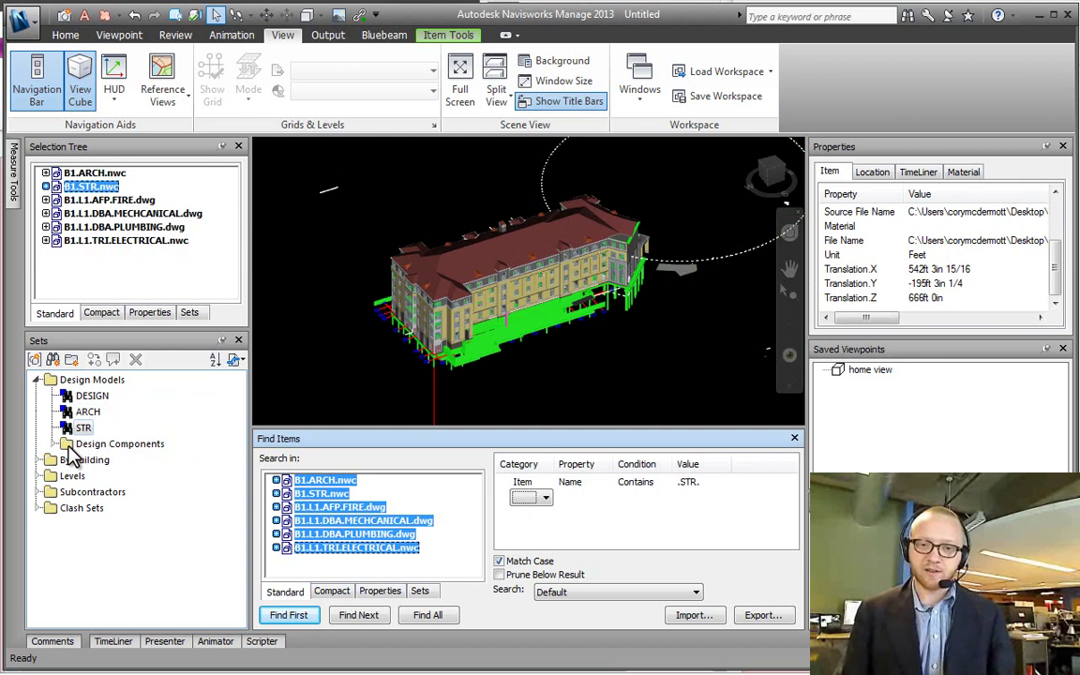
- Expand Design Components and select the lighting fixtures, doors and ceilings sets
{"action": "left_click", "coordinate": [53, 445]}
{"action": "left_click", "coordinate": [105, 460]}
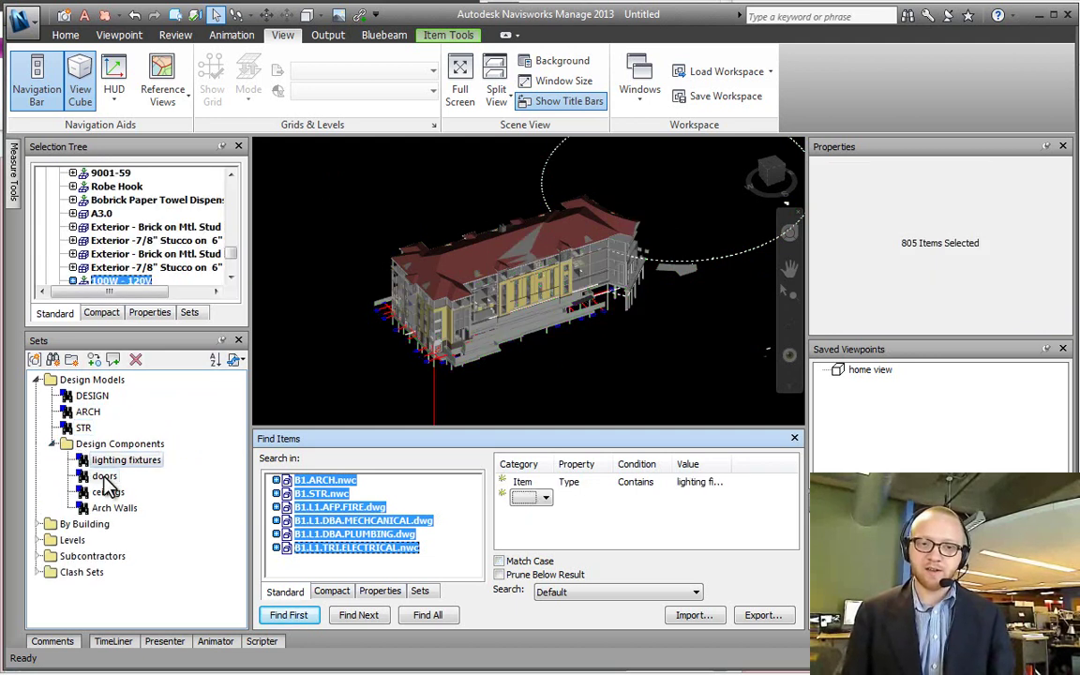
{"action": "left_click", "coordinate": [101, 476]}
{"action": "left_click", "coordinate": [108, 493]}
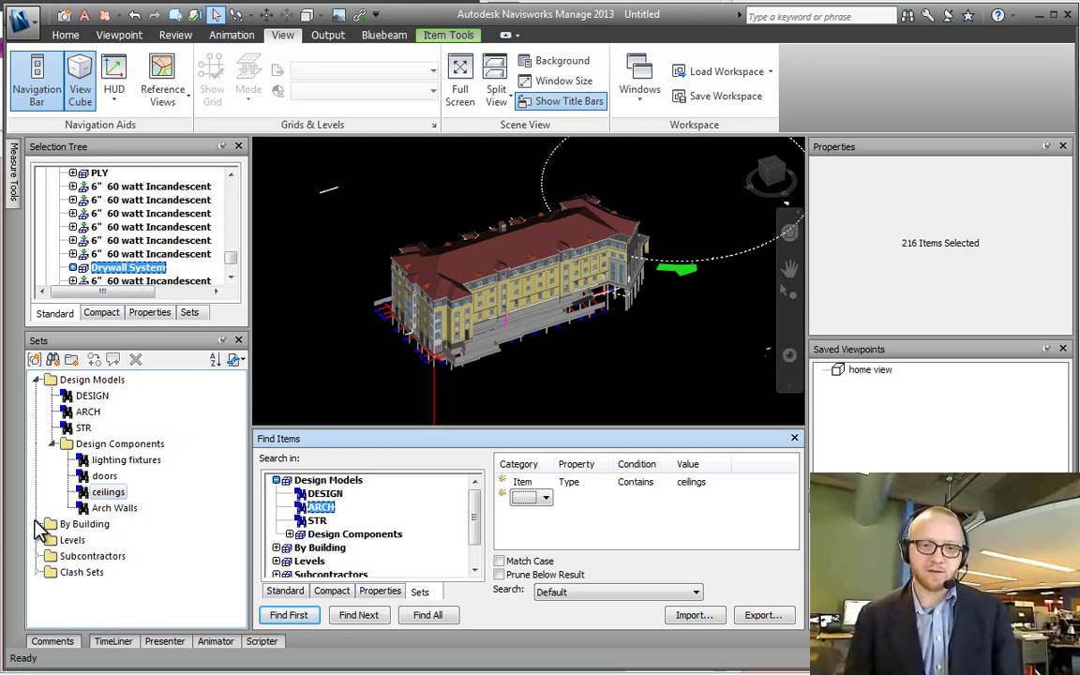
- Collapse Design Models and select the BUILDING 1 set under By Building
{"action": "left_click", "coordinate": [36, 379]}
{"action": "left_click", "coordinate": [37, 395]}
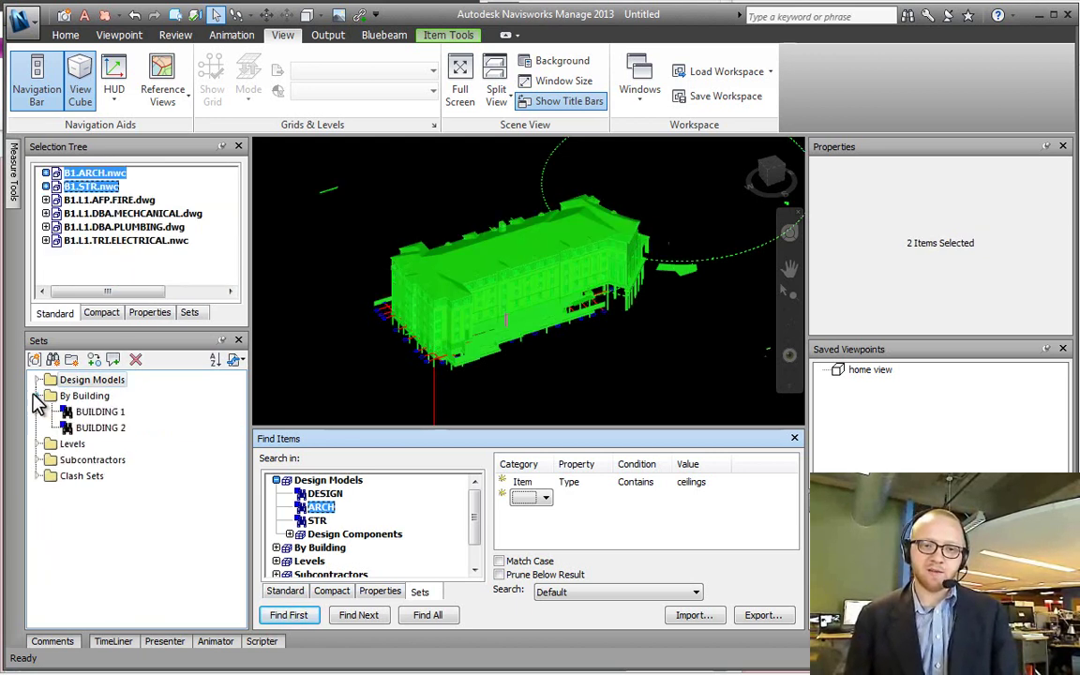
{"action": "left_click", "coordinate": [77, 413]}
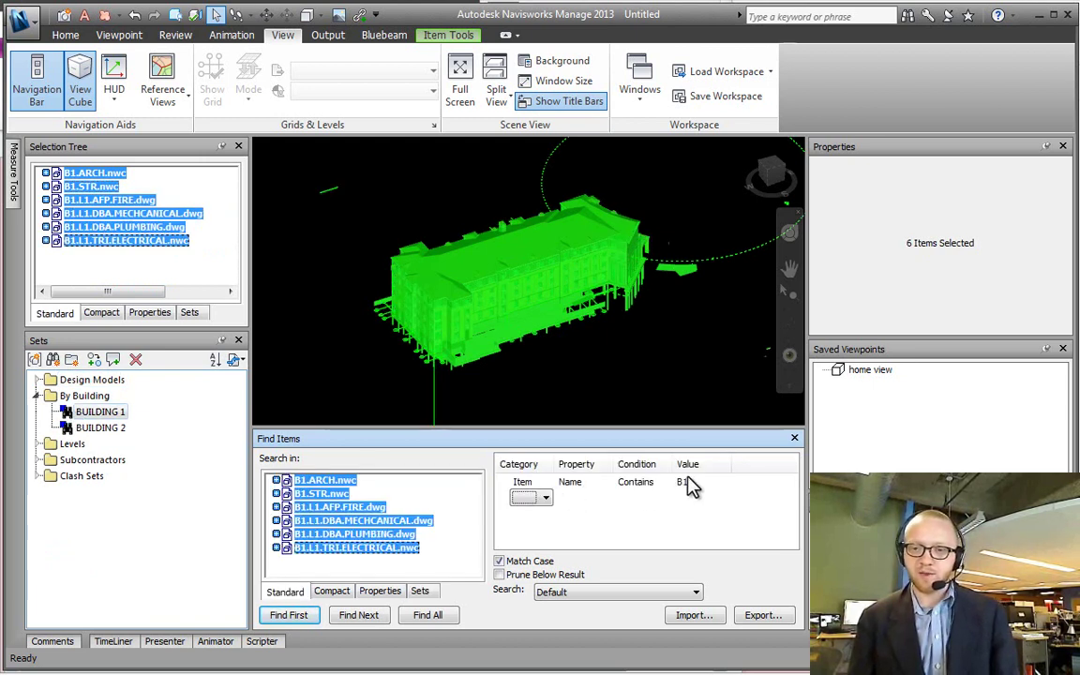
- Expand Subcontractors and select the fire protection, mechanical, plumbing and combined sets
{"action": "left_click", "coordinate": [39, 460]}
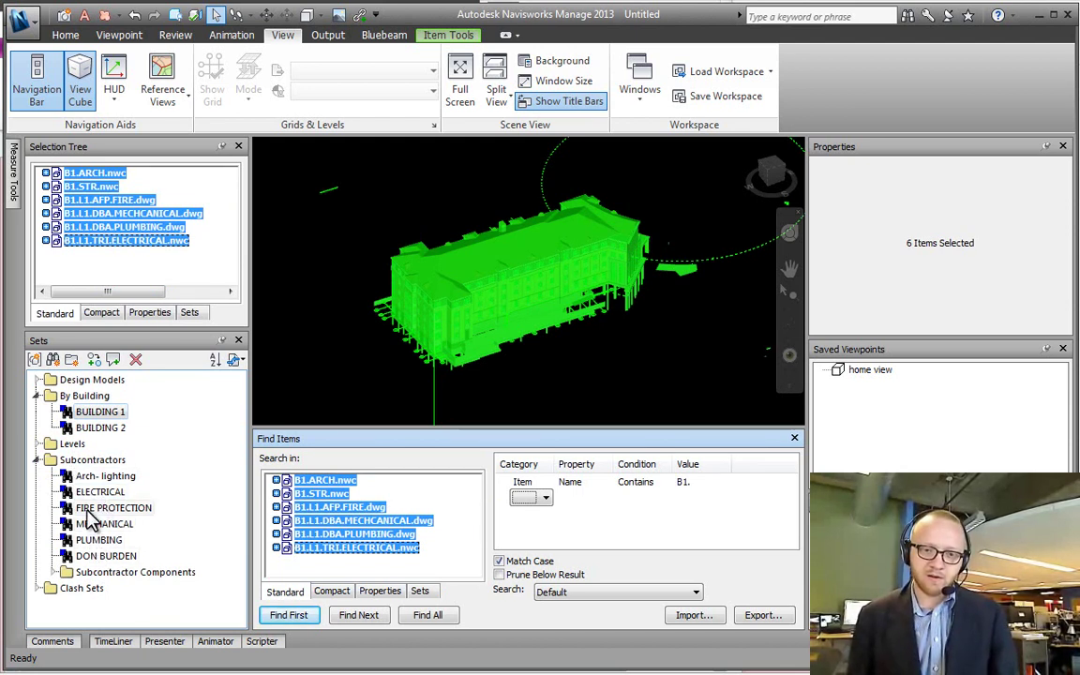
{"action": "left_click", "coordinate": [89, 508]}
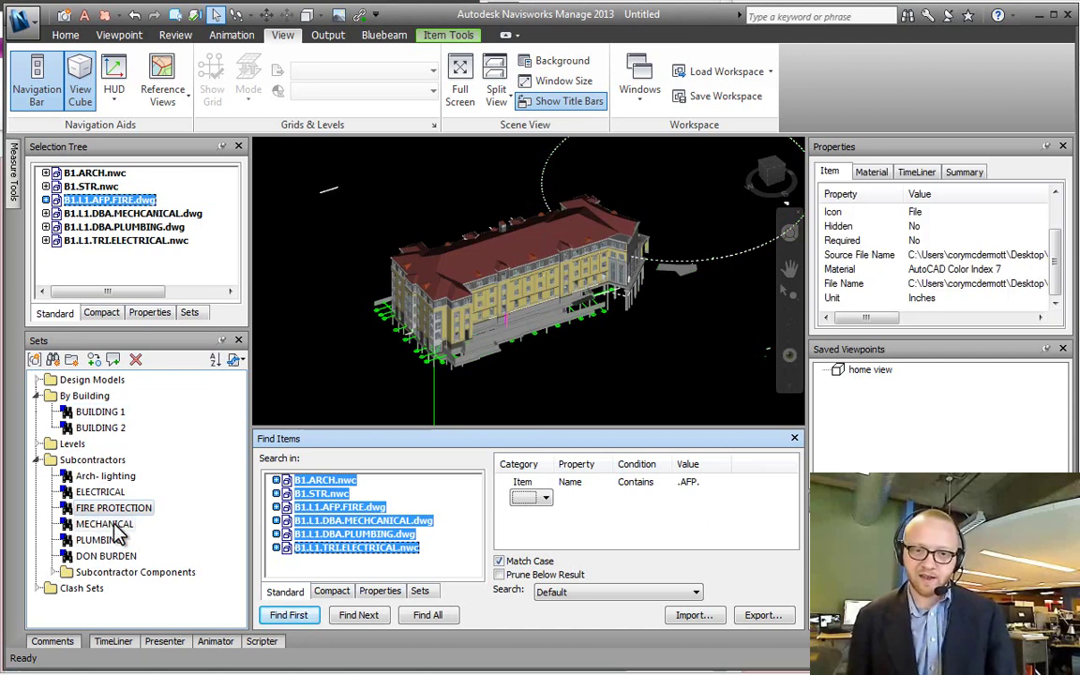
{"action": "left_click", "coordinate": [108, 525]}
{"action": "left_click", "coordinate": [105, 540]}
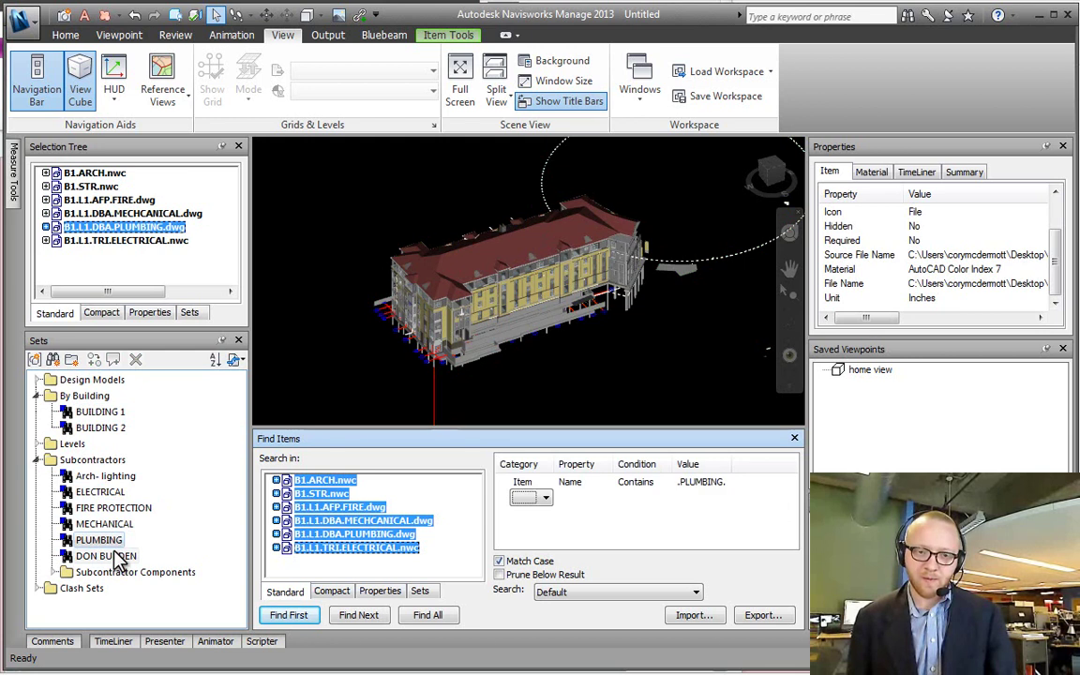
{"action": "left_click", "coordinate": [114, 556]}
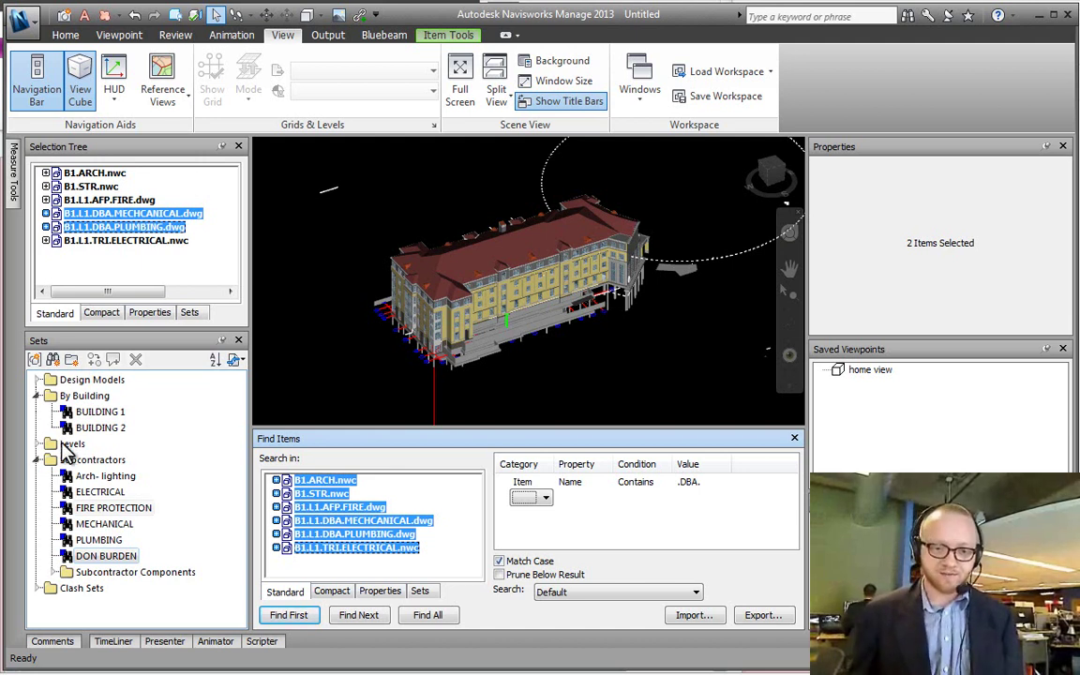
{"action": "left_click", "coordinate": [86, 541]}
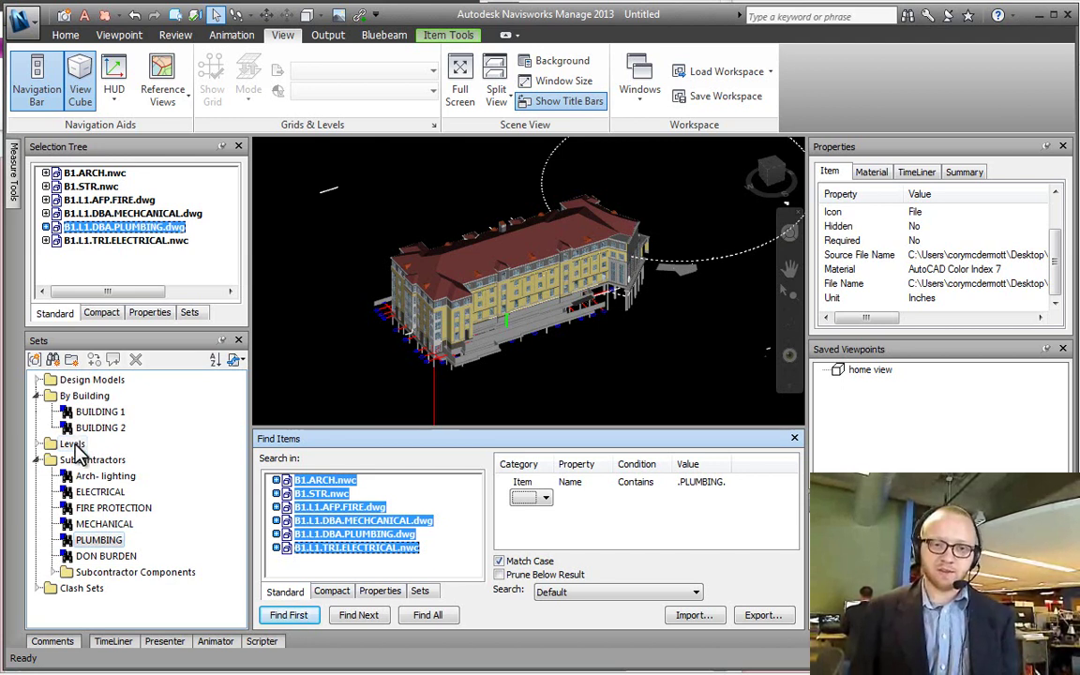
- Select INSULATION under Subcontractor Components, recheck mechanical and fire protection, then deselect everything
{"action": "left_click", "coordinate": [98, 573]}
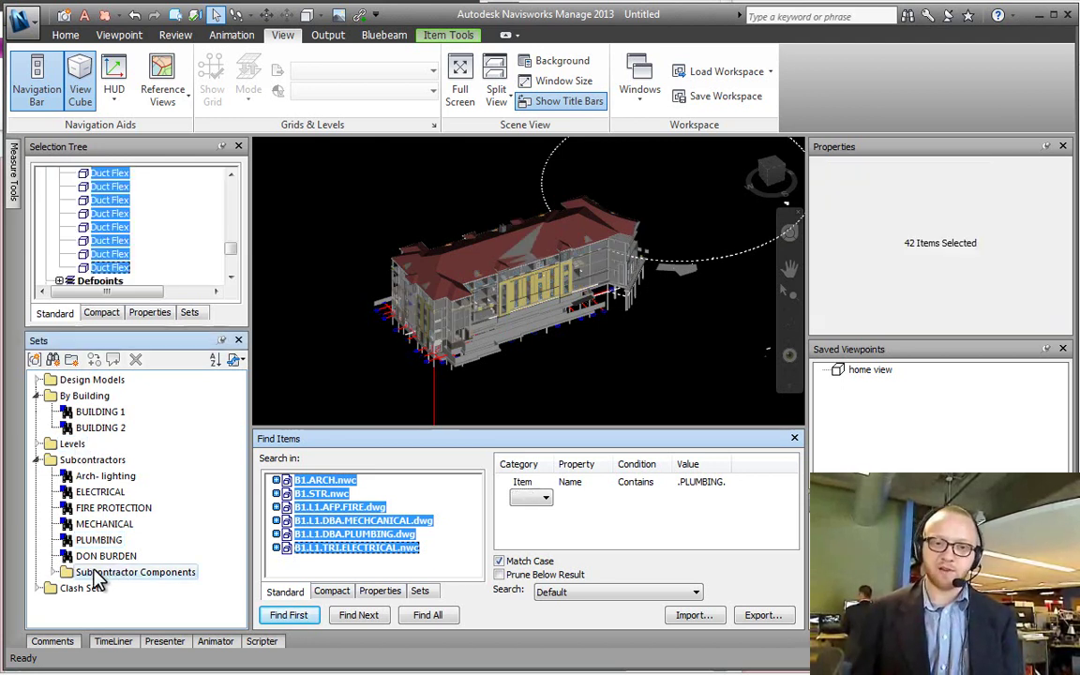
{"action": "left_click", "coordinate": [52, 571]}
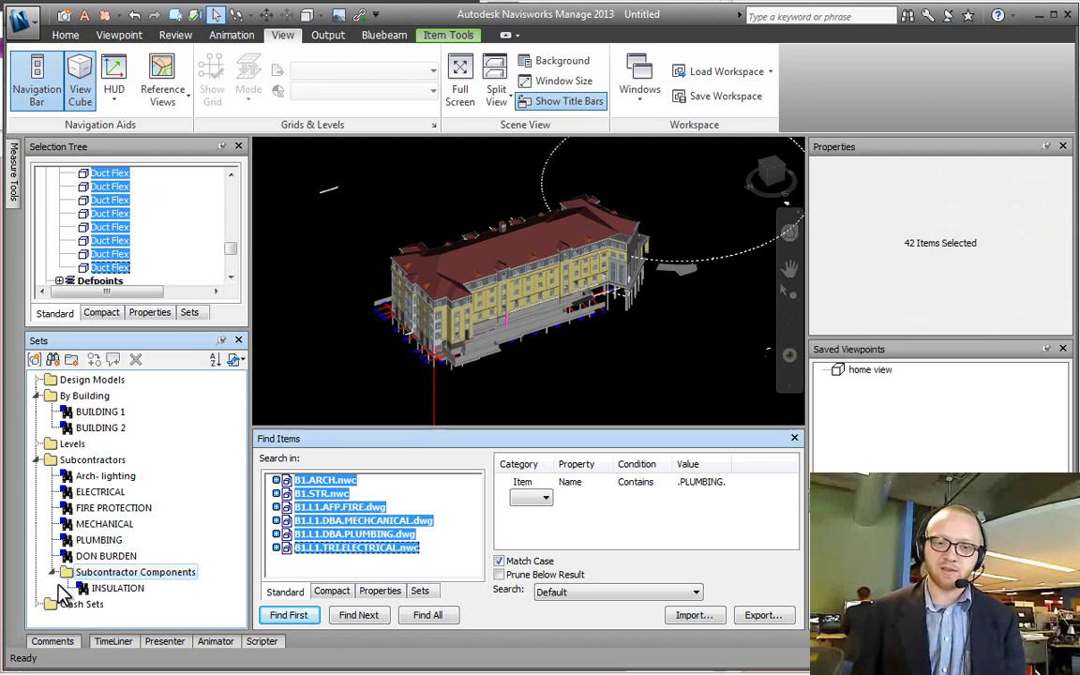
{"action": "left_click", "coordinate": [103, 589]}
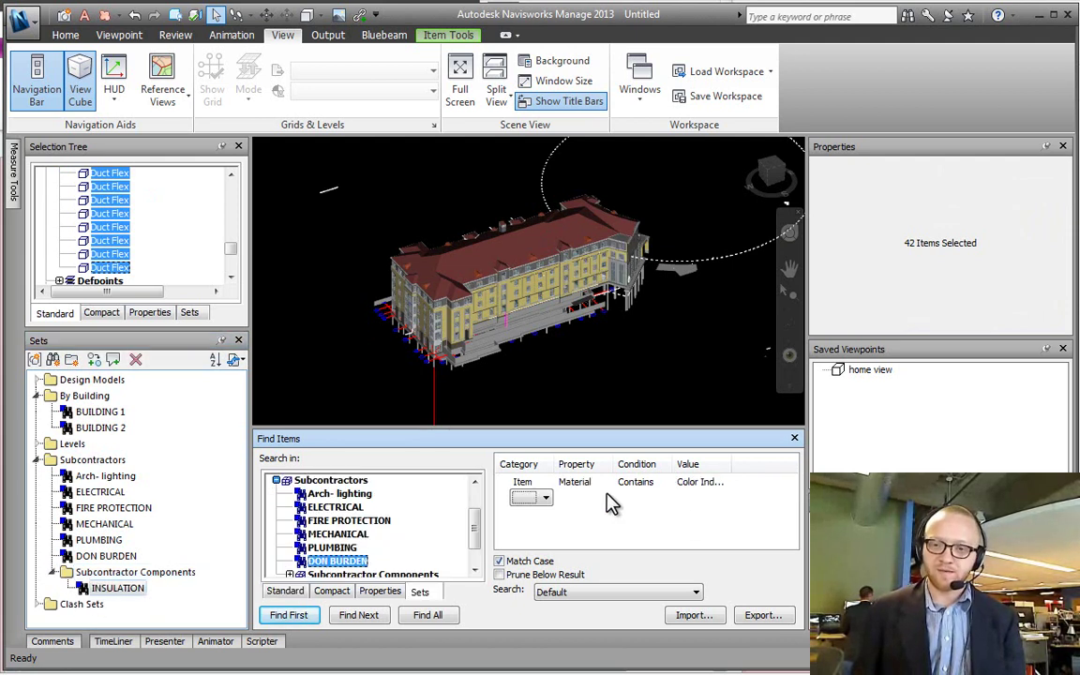
{"action": "left_click", "coordinate": [103, 592]}
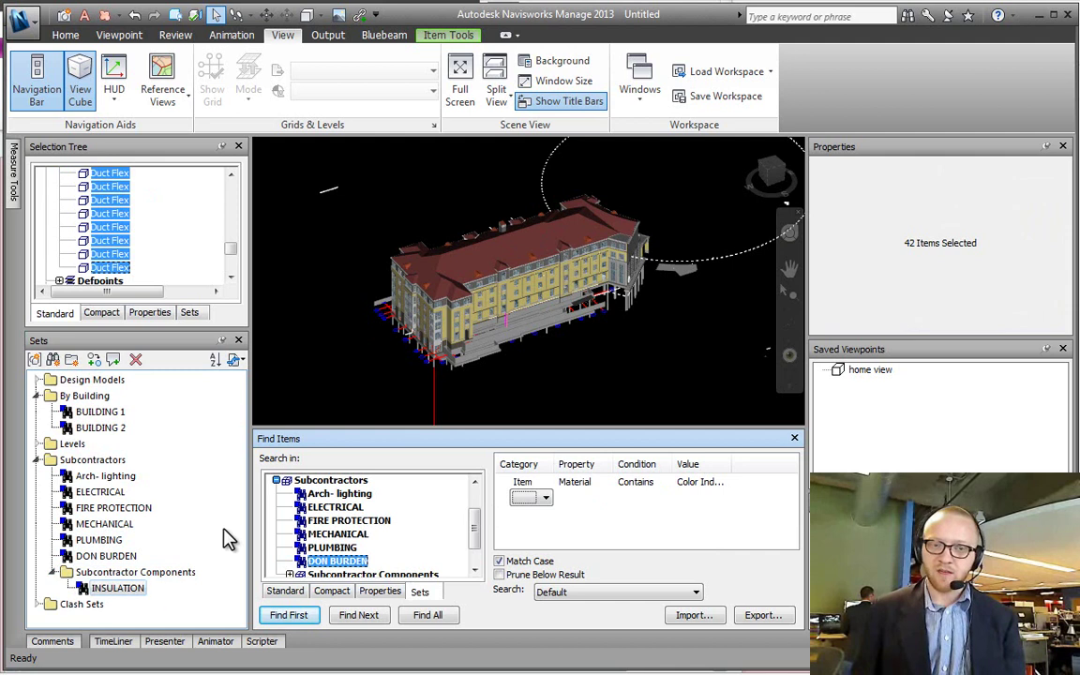
{"action": "left_click", "coordinate": [101, 523]}
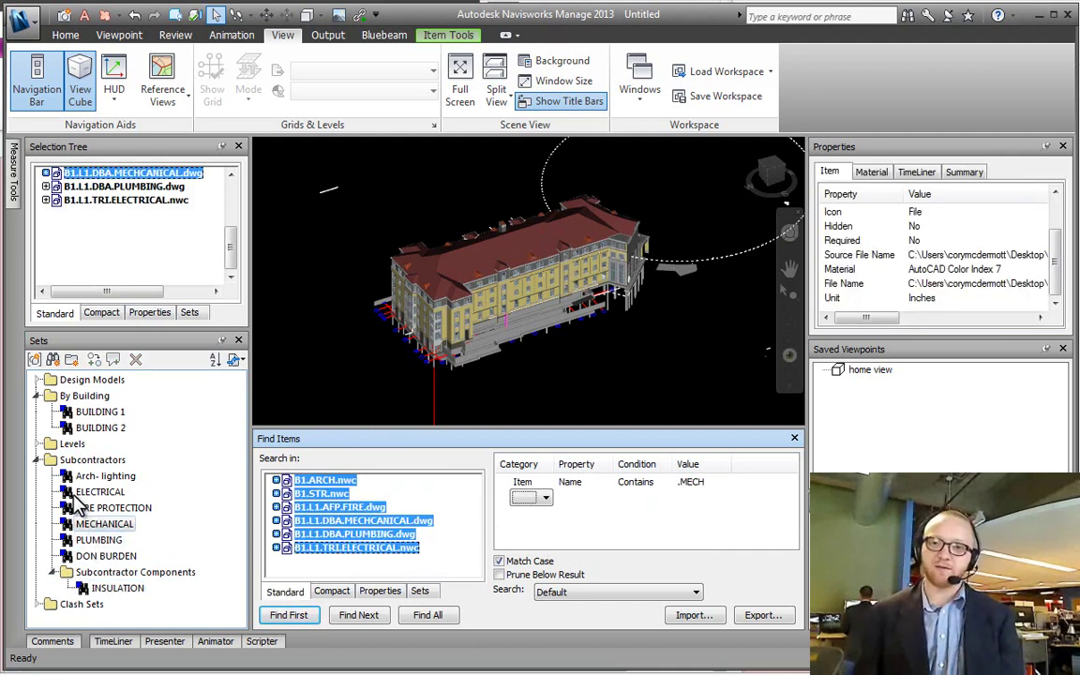
{"action": "left_click", "coordinate": [112, 508]}
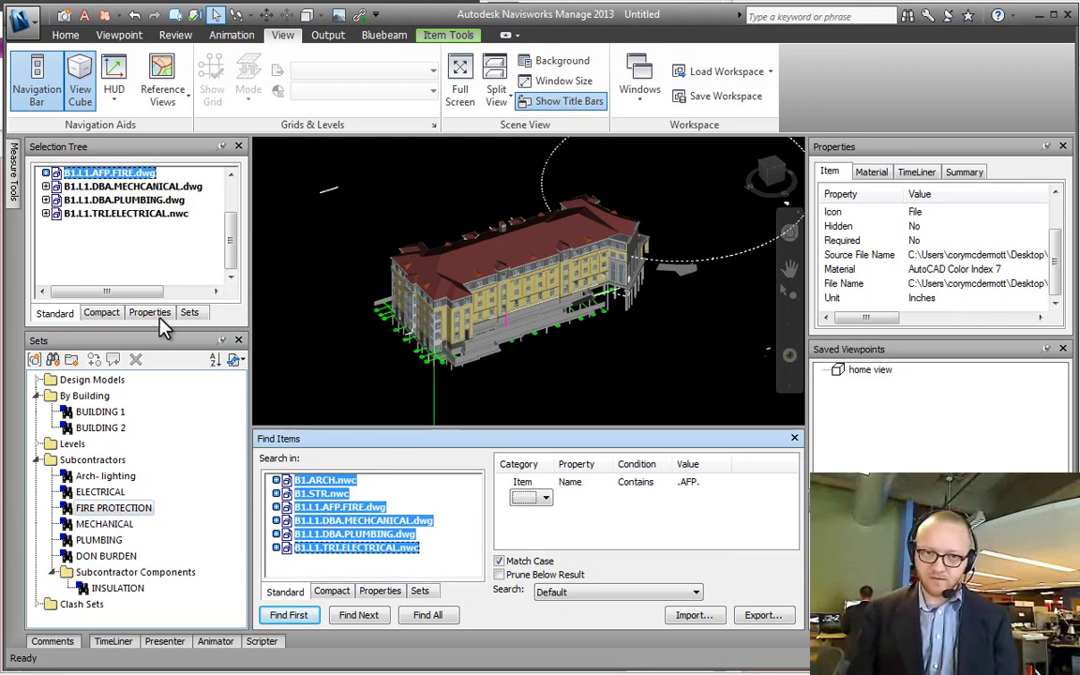
{"action": "left_click_drag", "start_coordinate": [232, 239], "coordinate": [234, 198]}
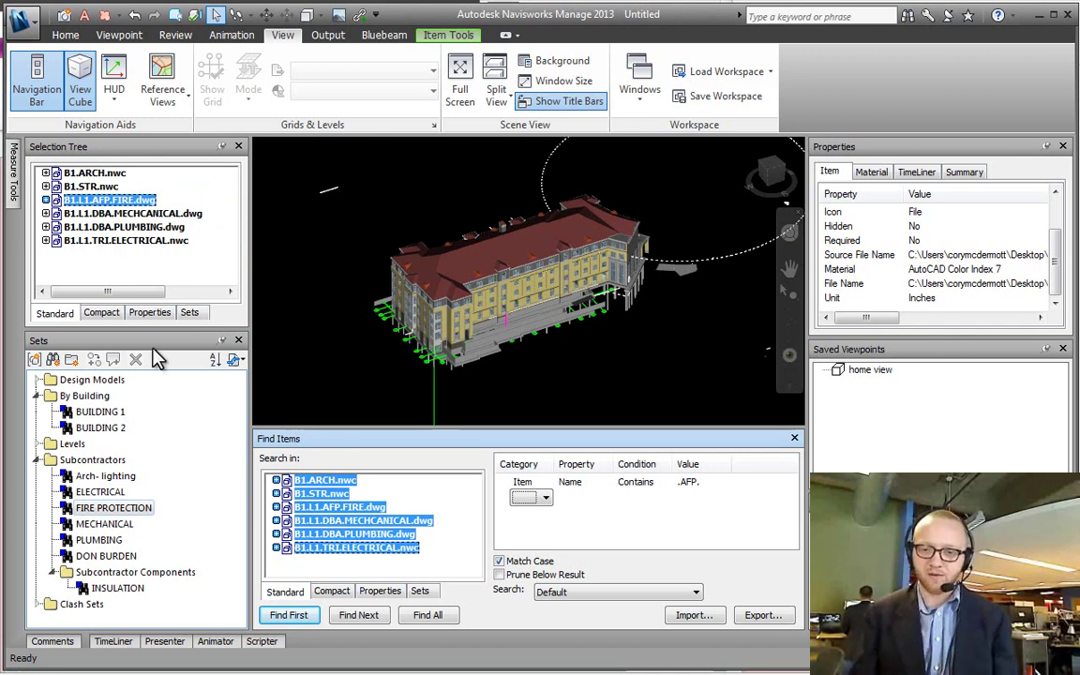
{"action": "left_click", "coordinate": [146, 281]}
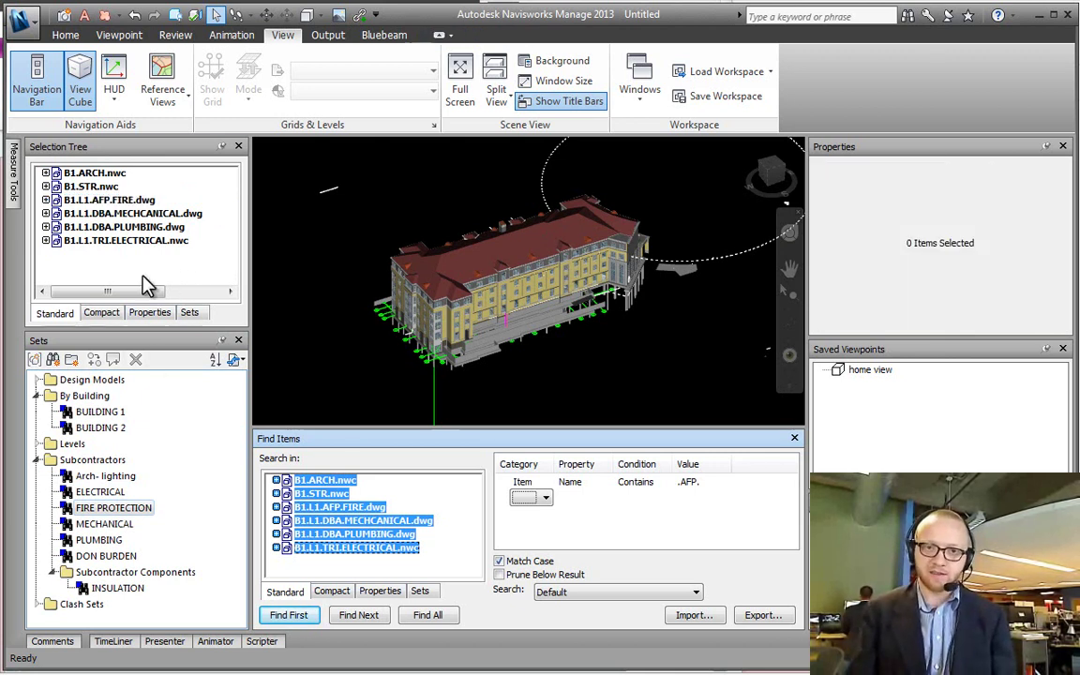
{"action": "left_click", "coordinate": [105, 528]}
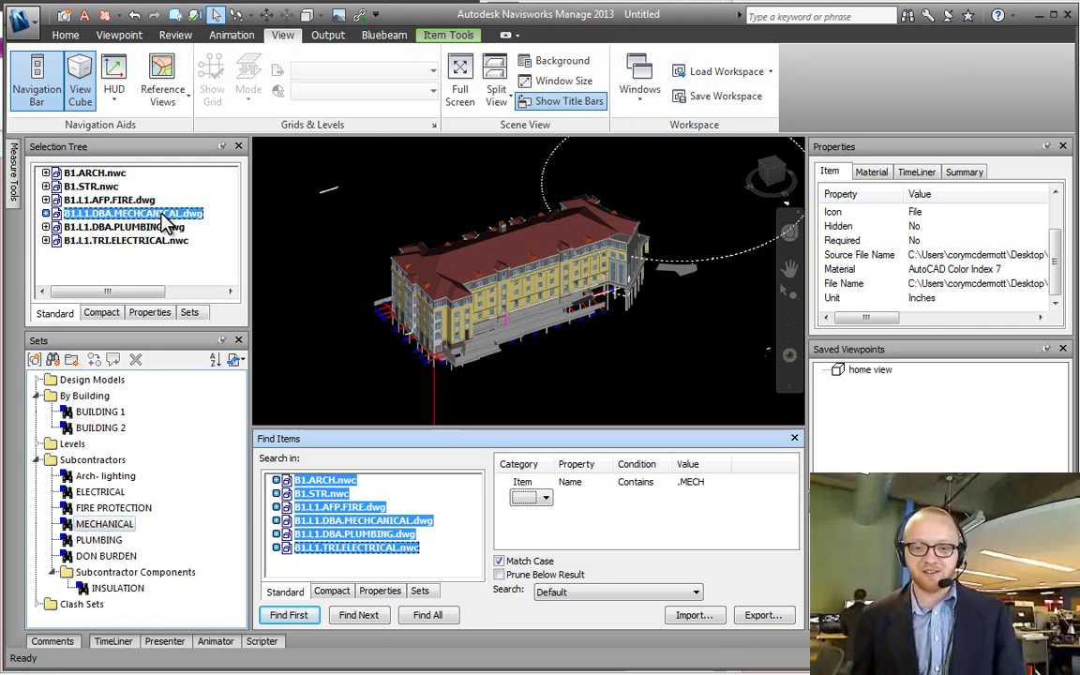
{"action": "left_click", "coordinate": [124, 259]}
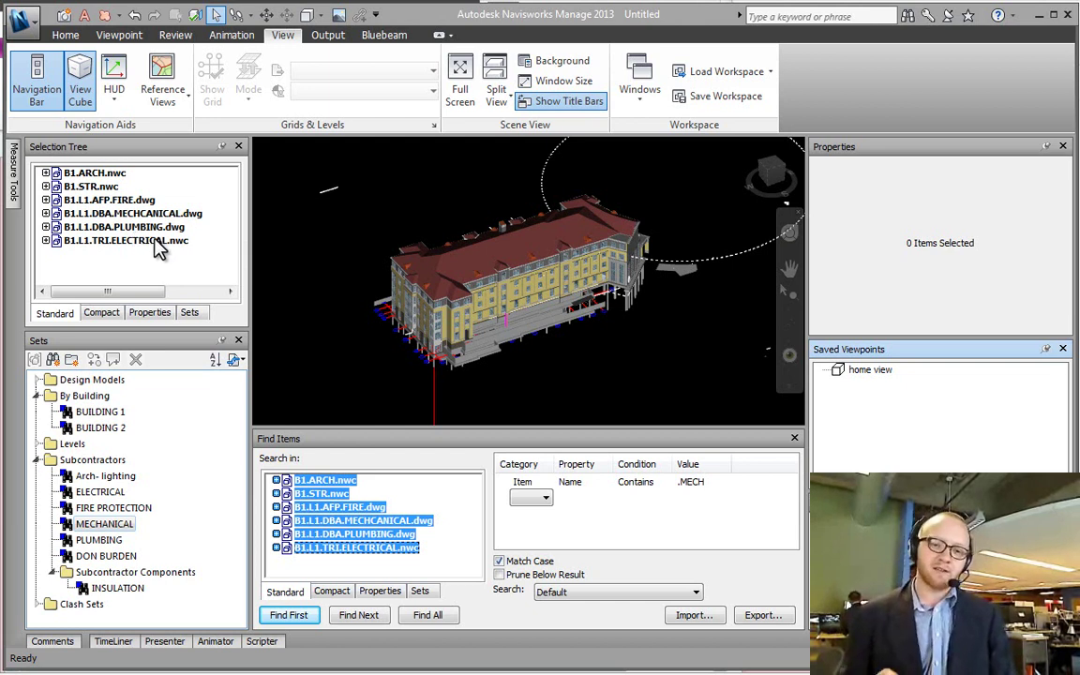
{"action": "left_click", "coordinate": [67, 38]}
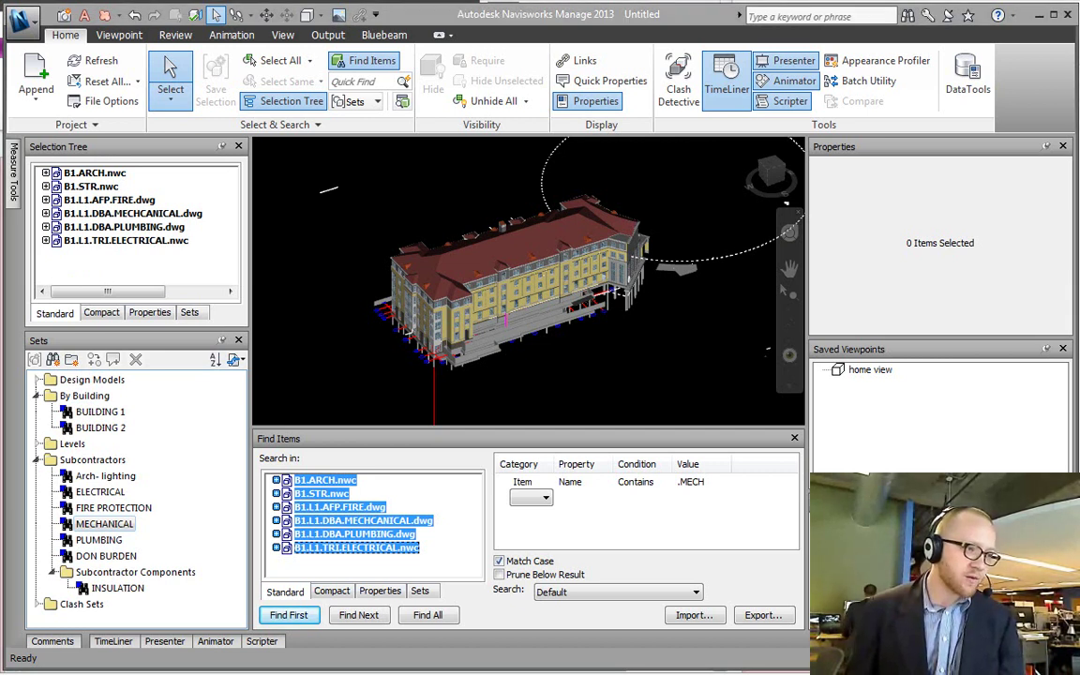
- In Explorer, browse through 2012.12.10 - Dallas > Training-Real World > Models-Subcontractor > 01_Current
{"action": "key", "text": "alt+Tab"}
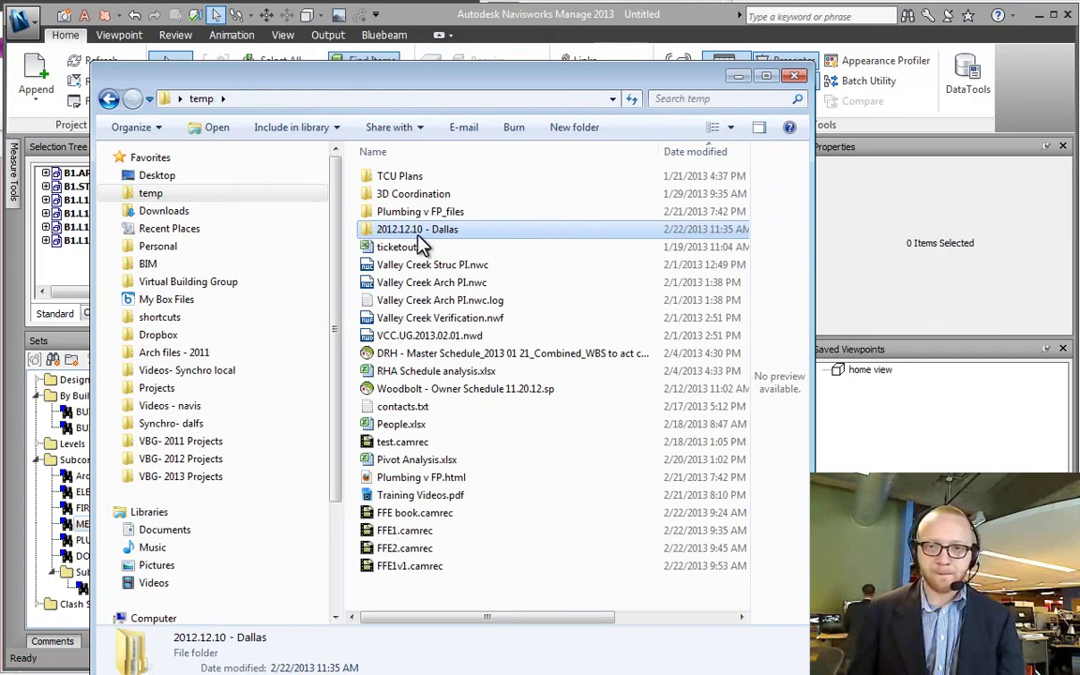
{"action": "double_click", "coordinate": [419, 235]}
{"action": "double_click", "coordinate": [395, 194]}
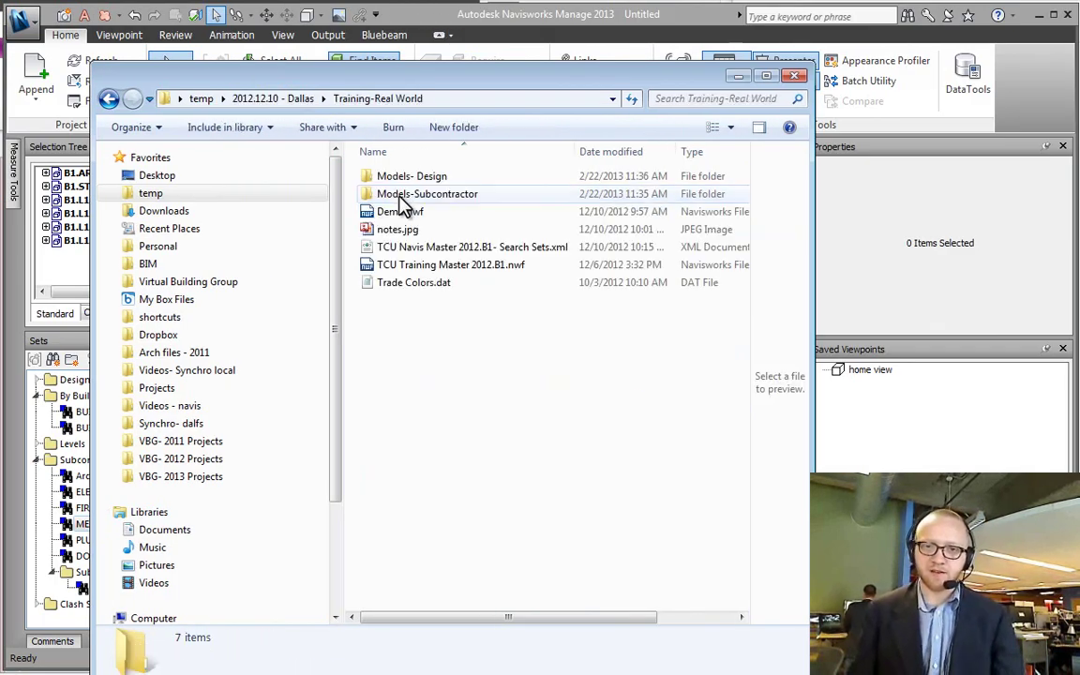
{"action": "double_click", "coordinate": [401, 195]}
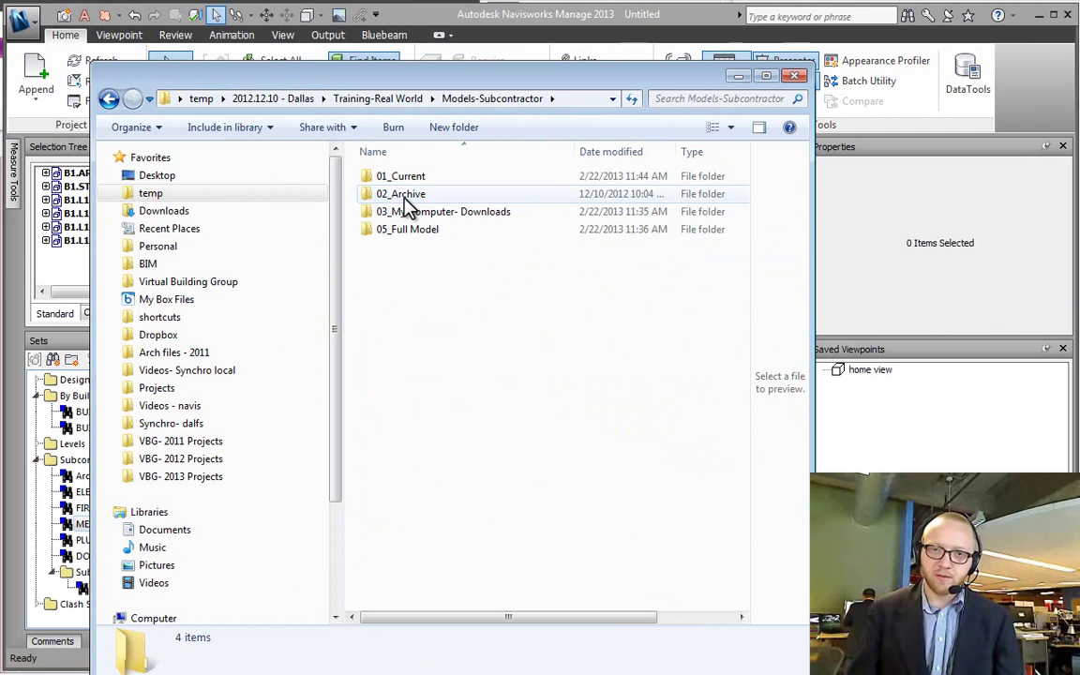
{"action": "double_click", "coordinate": [394, 177]}
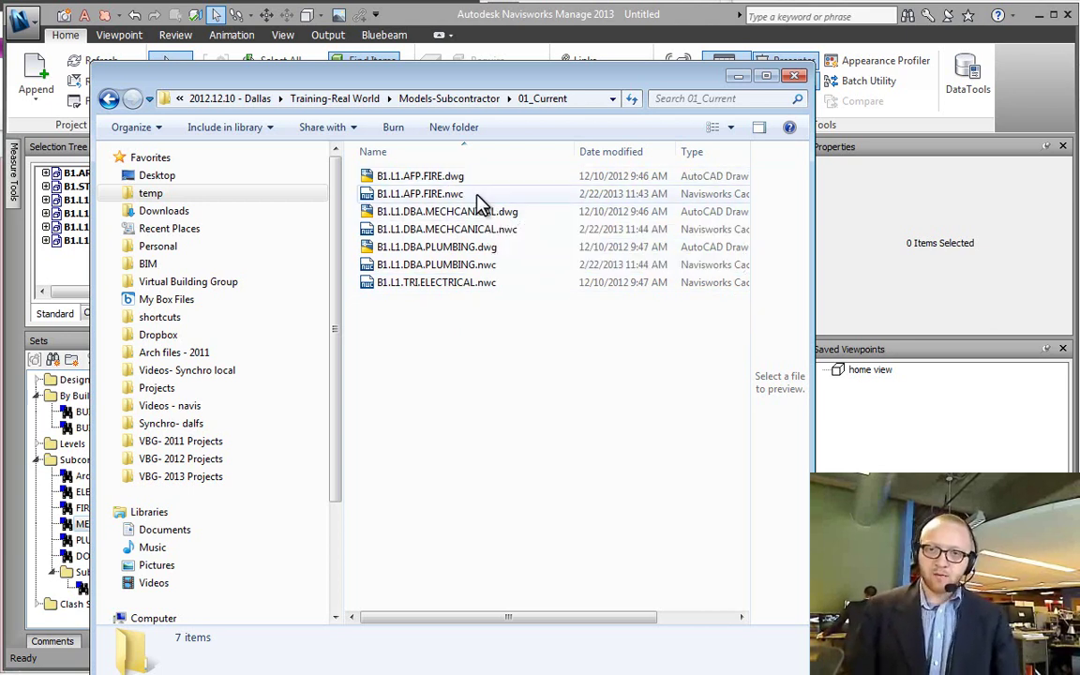
- Select the B1.L1 fire, mechanical, plumbing and electrical NWC files, then shift the window right
{"action": "left_click", "coordinate": [496, 194]}
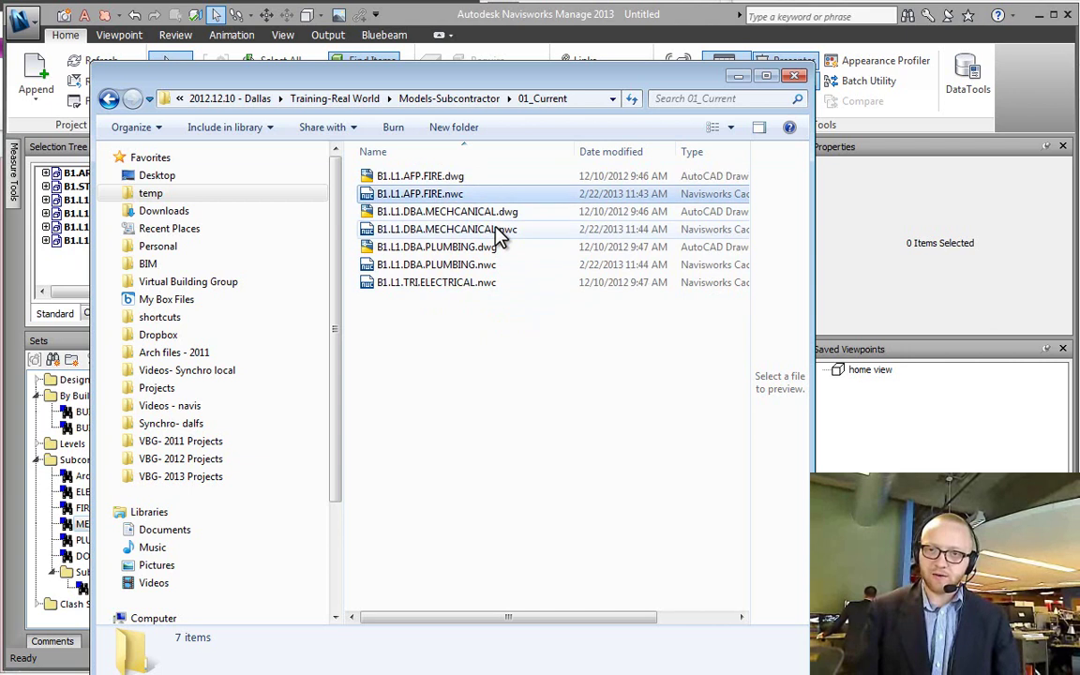
{"action": "left_click", "coordinate": [494, 230], "text": "ctrl"}
{"action": "left_click", "coordinate": [488, 265], "text": "ctrl"}
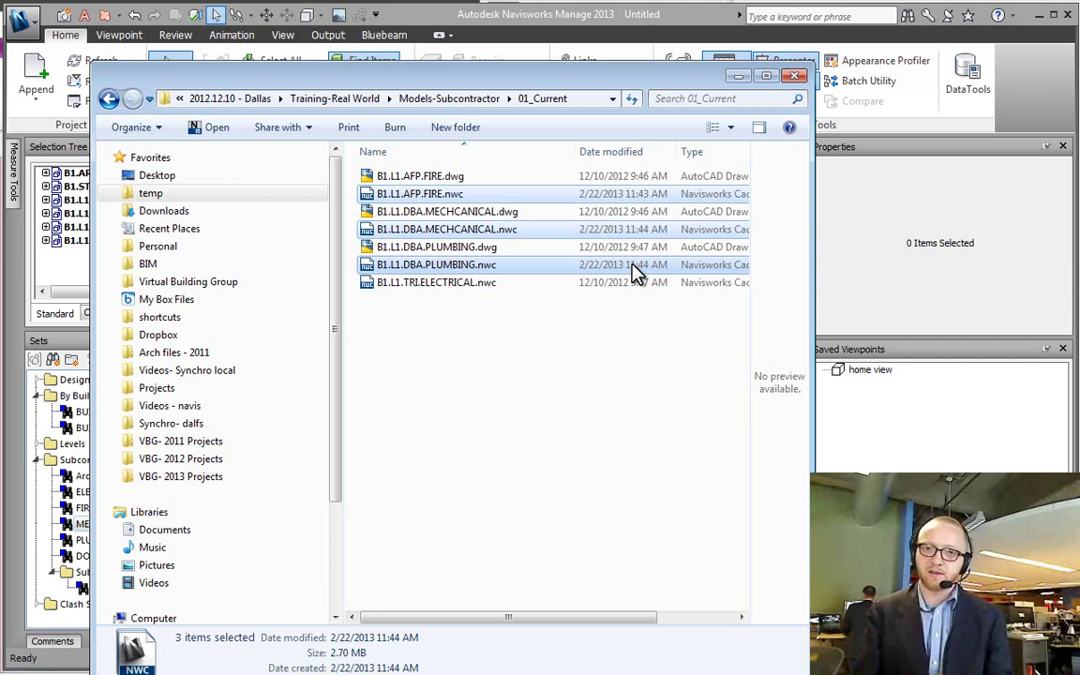
{"action": "left_click", "coordinate": [487, 283]}
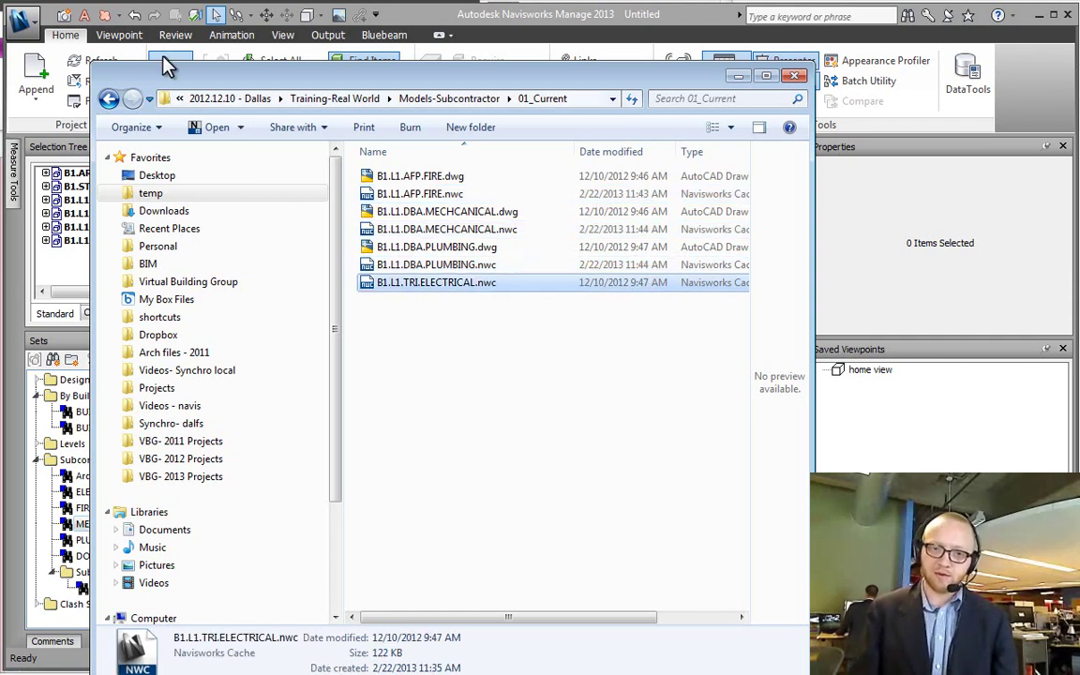
{"action": "left_click_drag", "start_coordinate": [427, 54], "coordinate": [522, 48]}
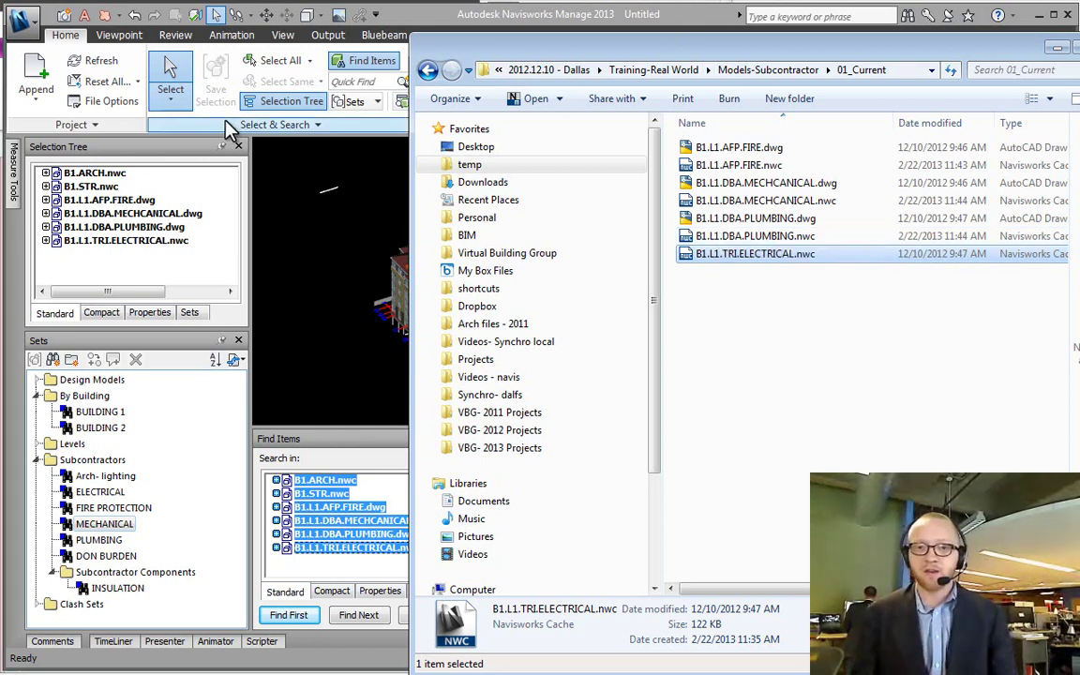
- Compare B1.L1.DBA.PLUMBING.nwc with its DWG, then minimize Explorer to show the Navisworks model
{"action": "left_click", "coordinate": [301, 234]}
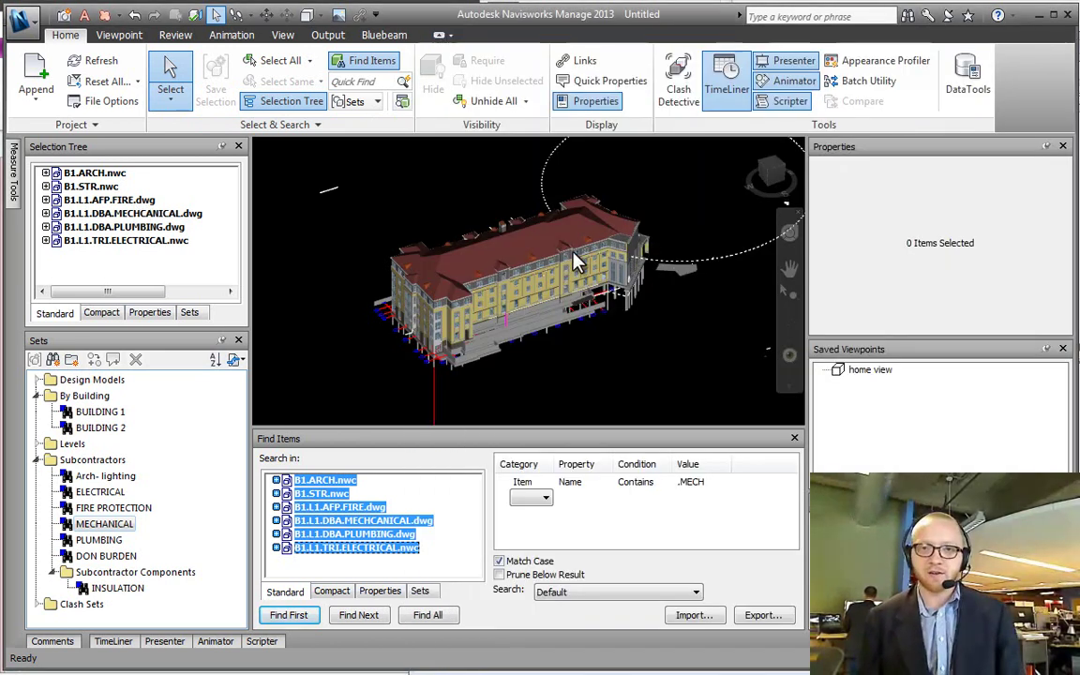
{"action": "key", "text": "alt+Tab"}
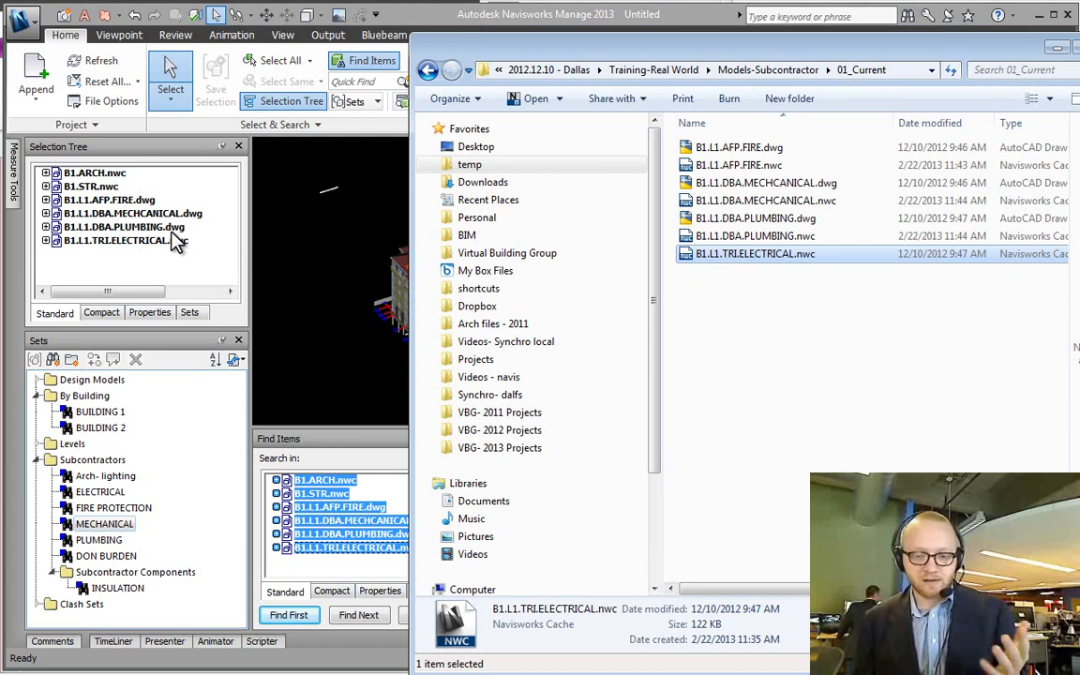
{"action": "left_click", "coordinate": [718, 238]}
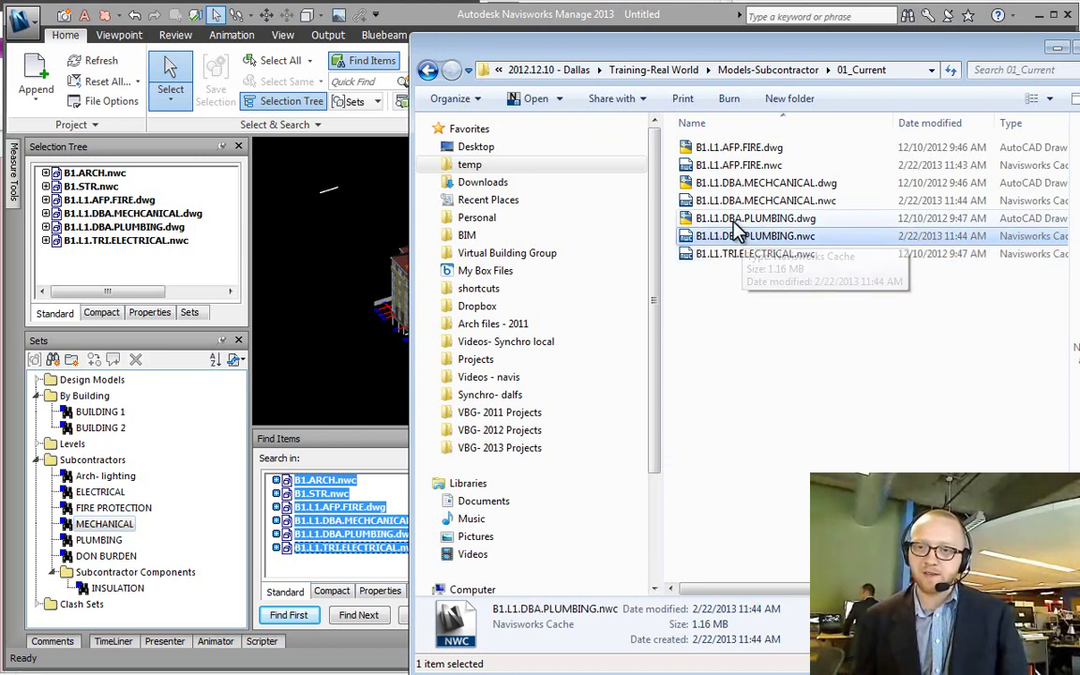
{"action": "left_click", "coordinate": [740, 219]}
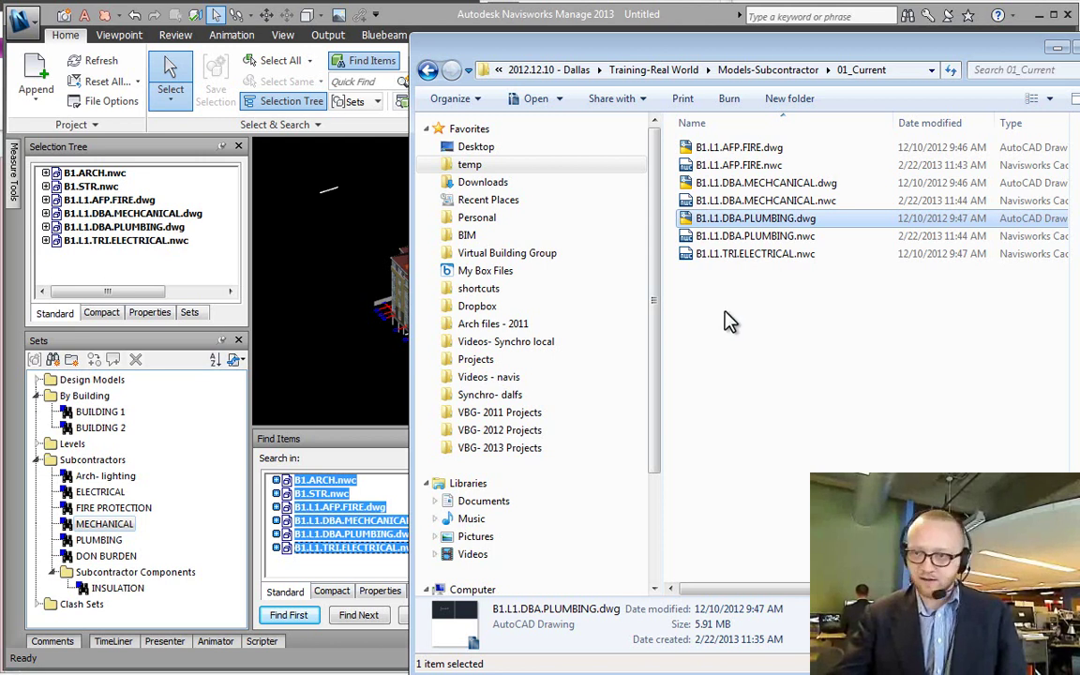
{"action": "left_click", "coordinate": [315, 300]}
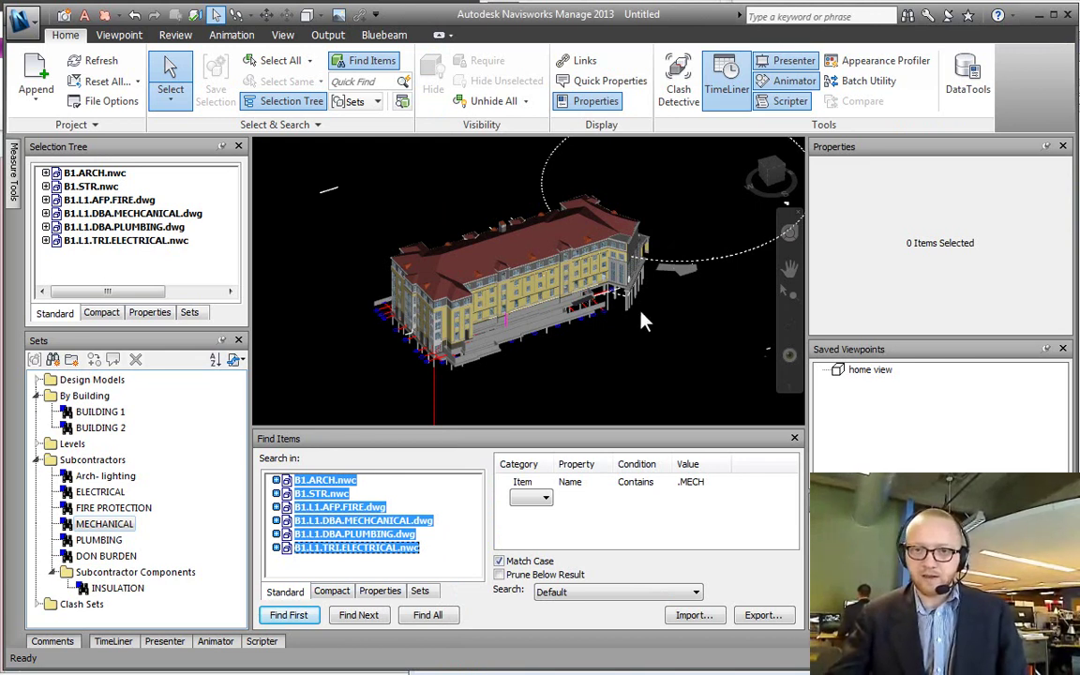
- Open the file options from the viewport context menu and close them without changes
{"action": "right_click", "coordinate": [660, 341]}
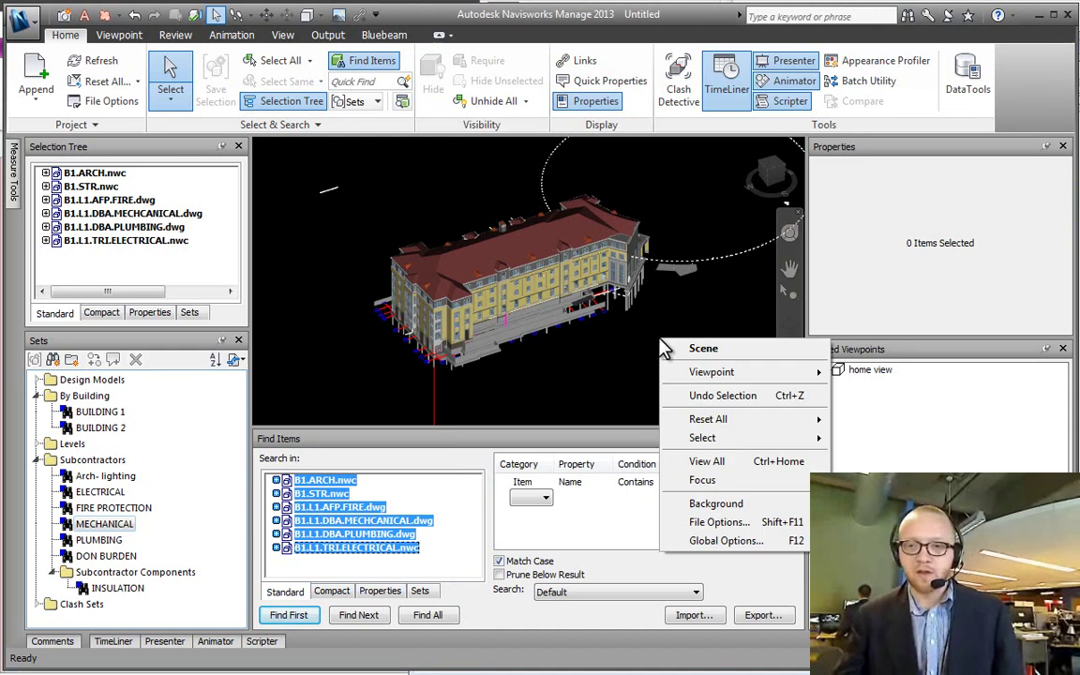
{"action": "left_click", "coordinate": [710, 527]}
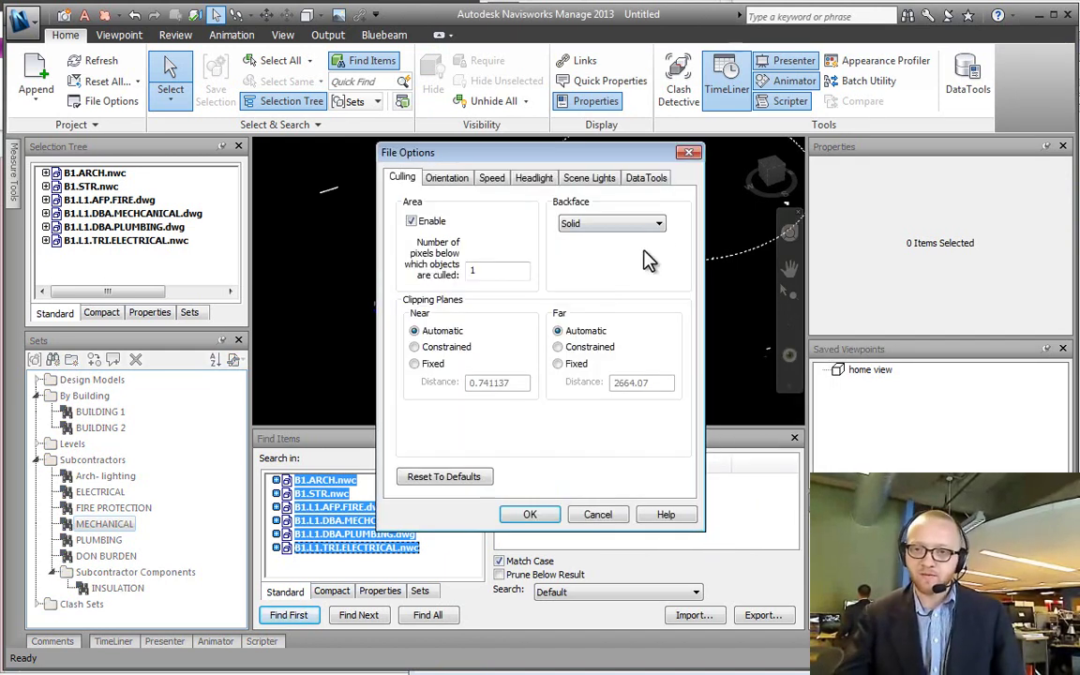
{"action": "left_click", "coordinate": [689, 152]}
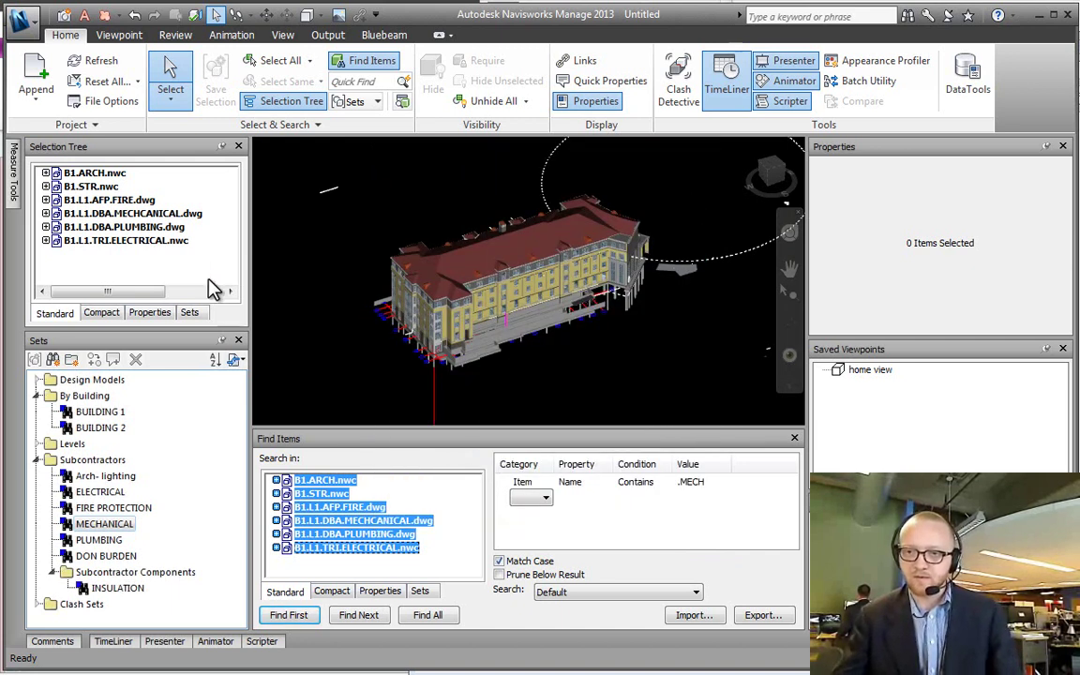
- Enable Close NWC/NWD files on load under Global Options > Model > Performance
{"action": "right_click", "coordinate": [318, 225]}
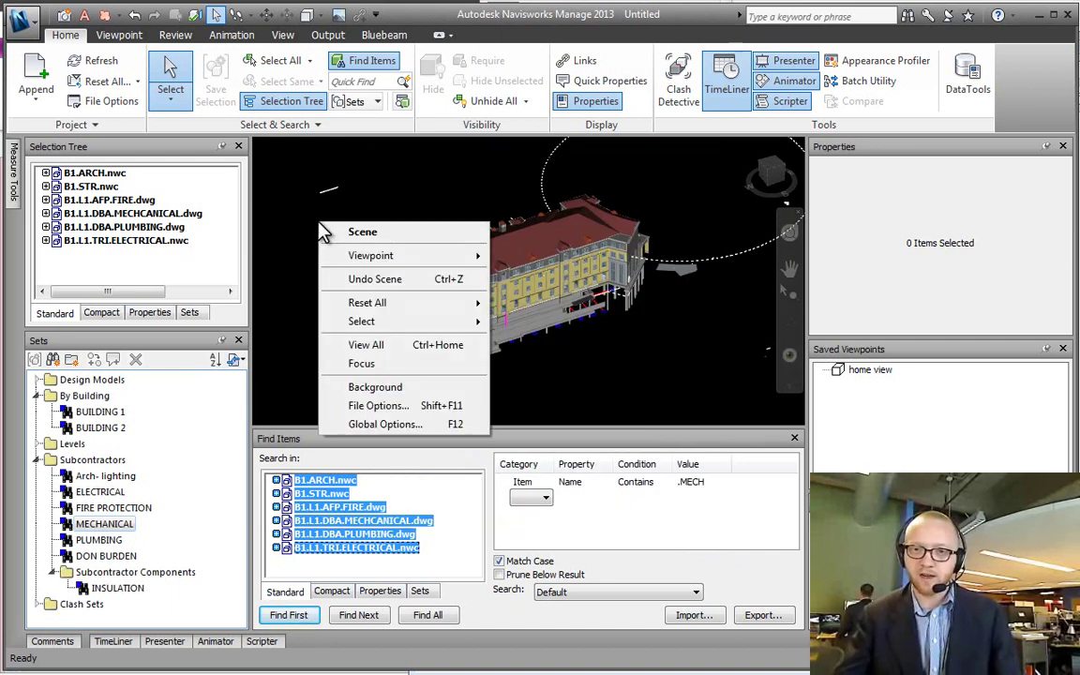
{"action": "left_click", "coordinate": [396, 424]}
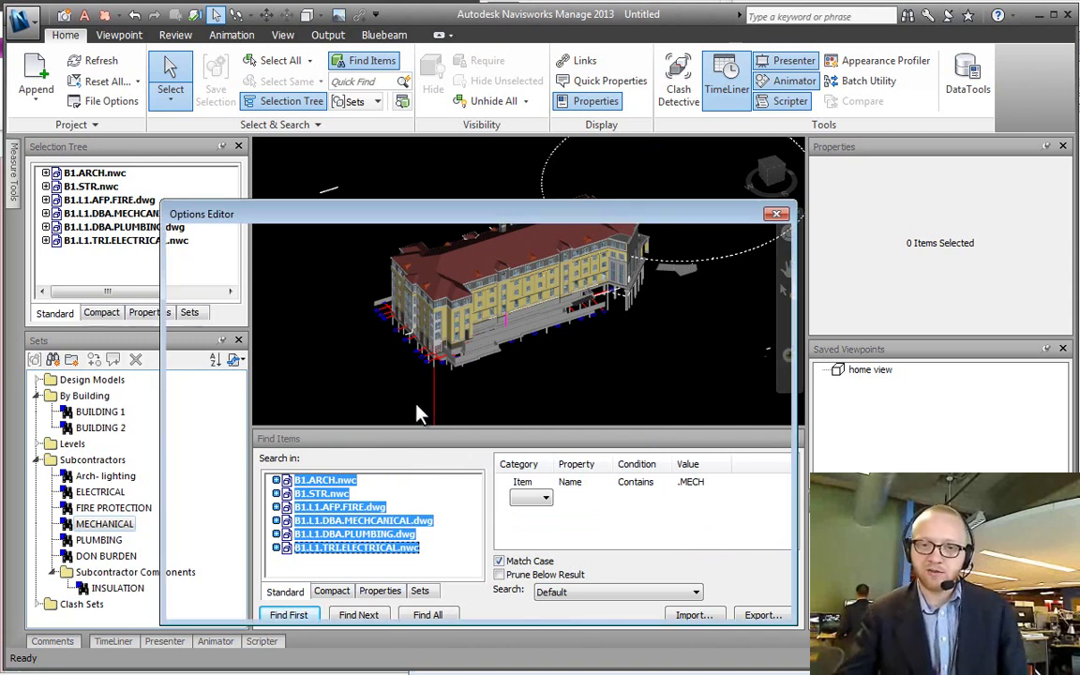
{"action": "left_click", "coordinate": [182, 277]}
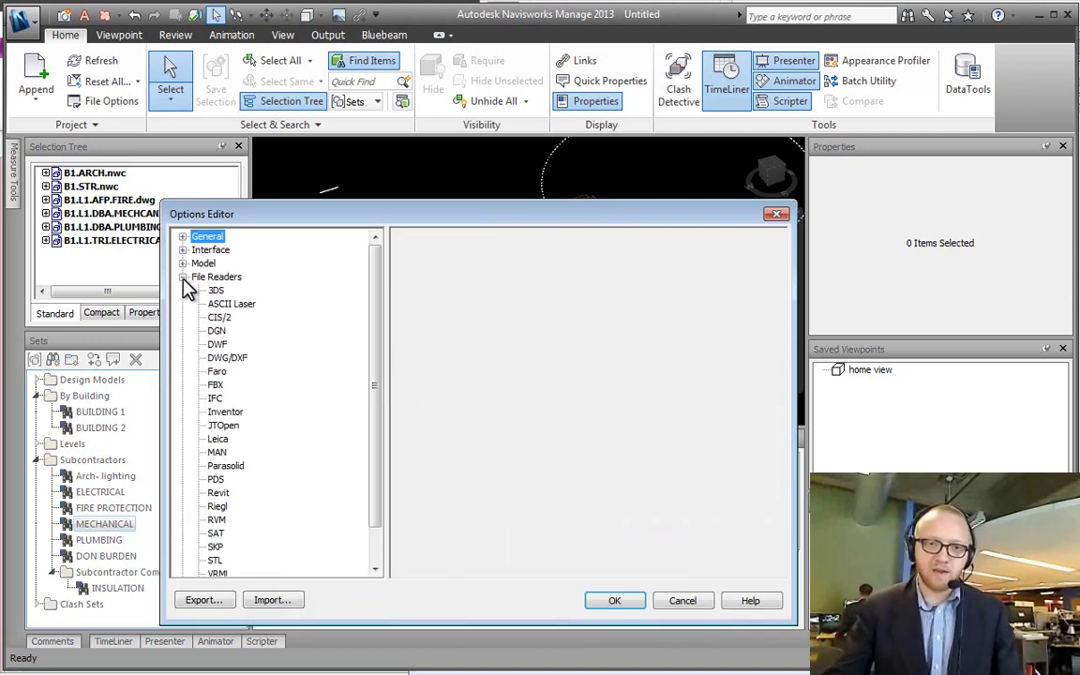
{"action": "left_click", "coordinate": [183, 277]}
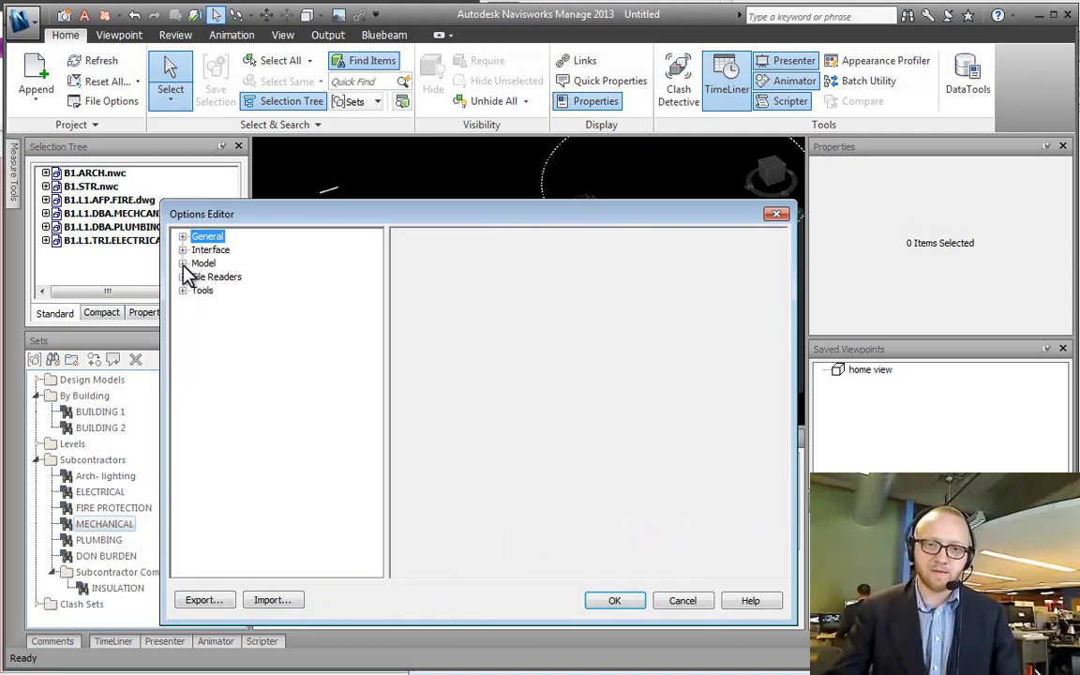
{"action": "left_click", "coordinate": [182, 263]}
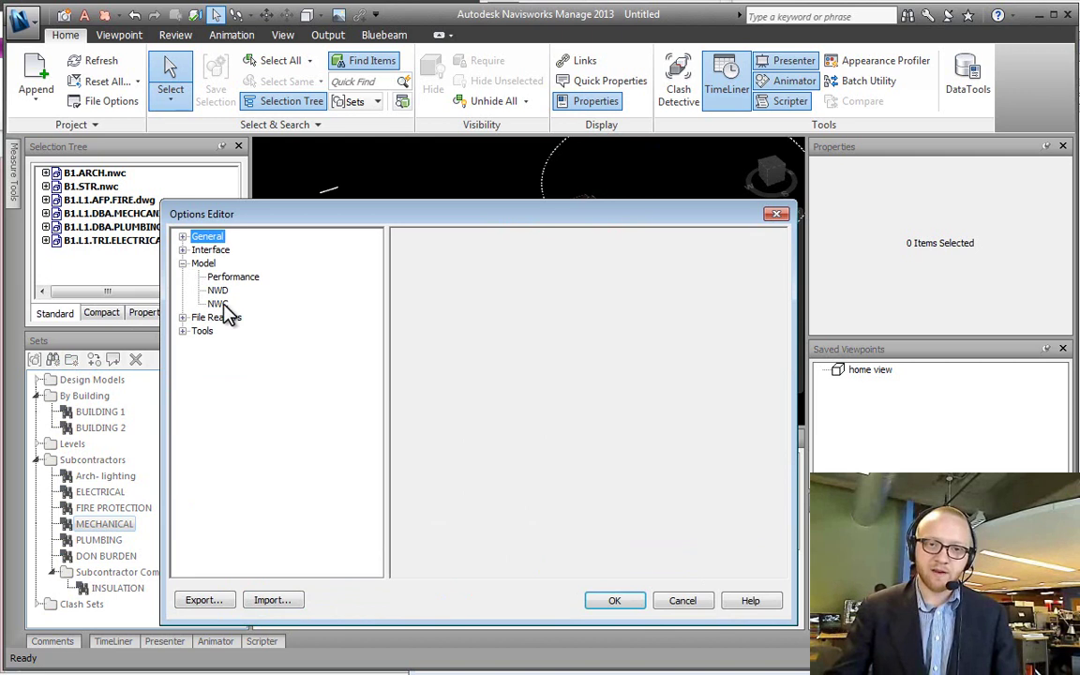
{"action": "left_click", "coordinate": [217, 279]}
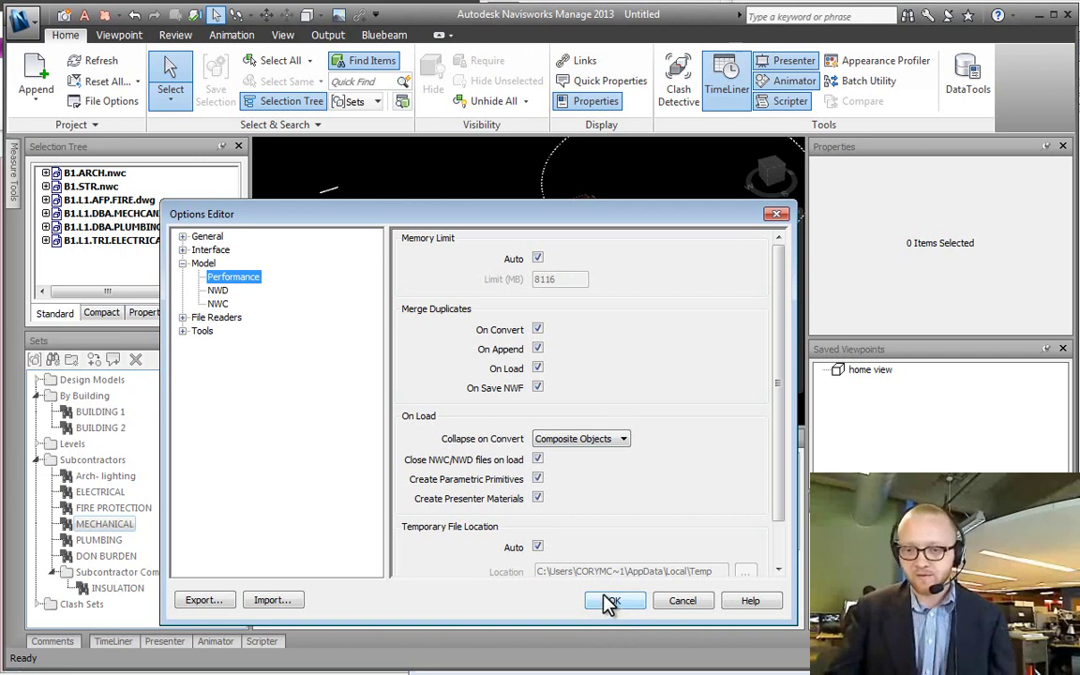
{"action": "left_click", "coordinate": [607, 600]}
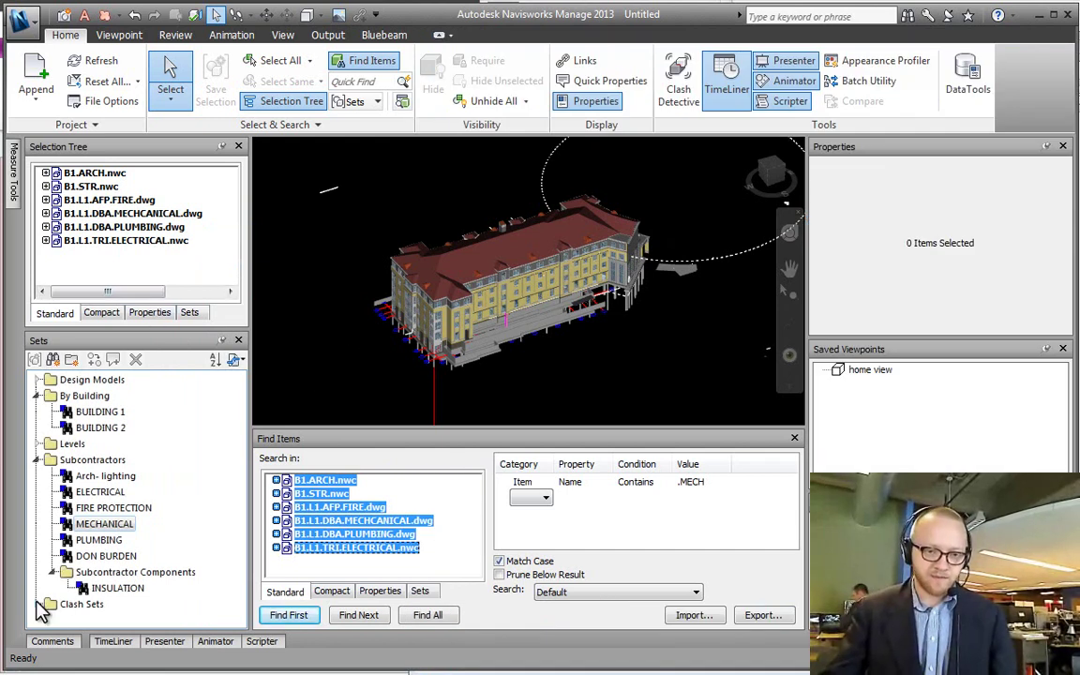
- Collapse the Subcontractors and By Building set folders, then clear the Selection Tree selection
{"action": "left_click", "coordinate": [38, 459]}
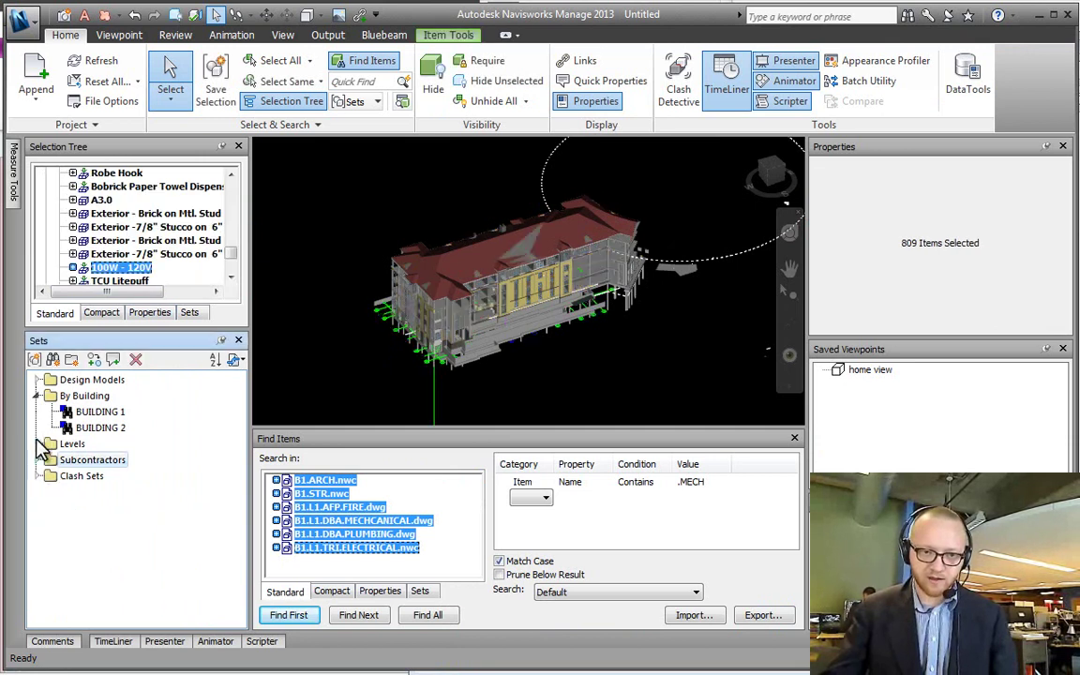
{"action": "left_click", "coordinate": [38, 396]}
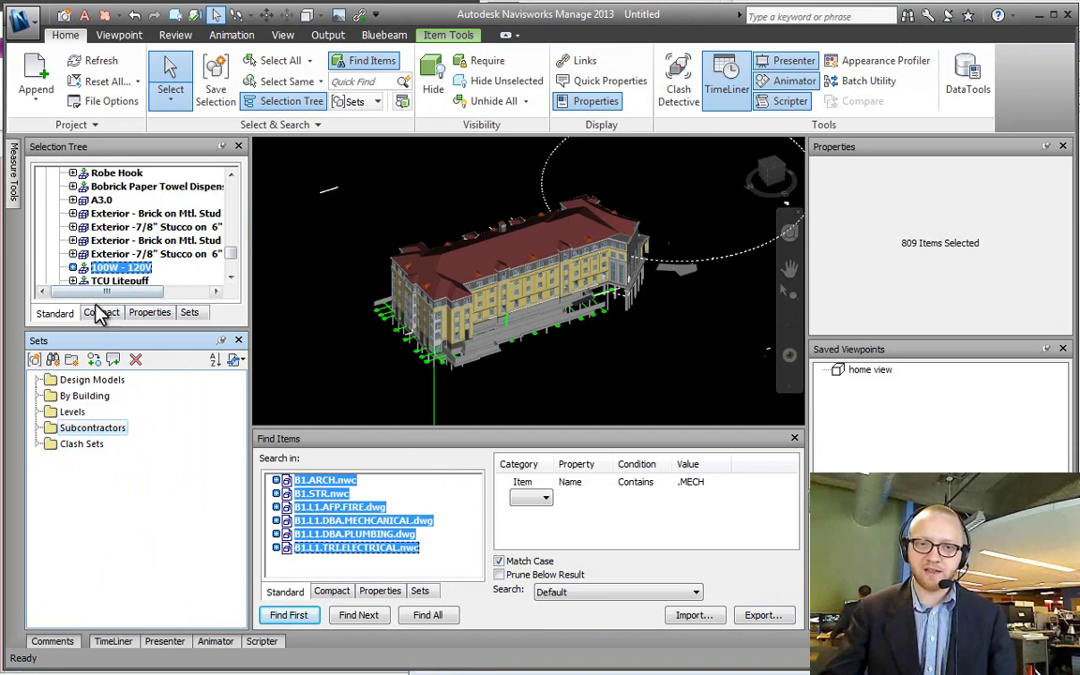
{"action": "key", "text": "Left"}
{"action": "key", "text": "Left"}
{"action": "key", "text": "Left"}
{"action": "key", "text": "Left"}
{"action": "key", "text": "Left"}
{"action": "key", "text": "Left"}
{"action": "key", "text": "Left"}
{"action": "key", "text": "Left"}
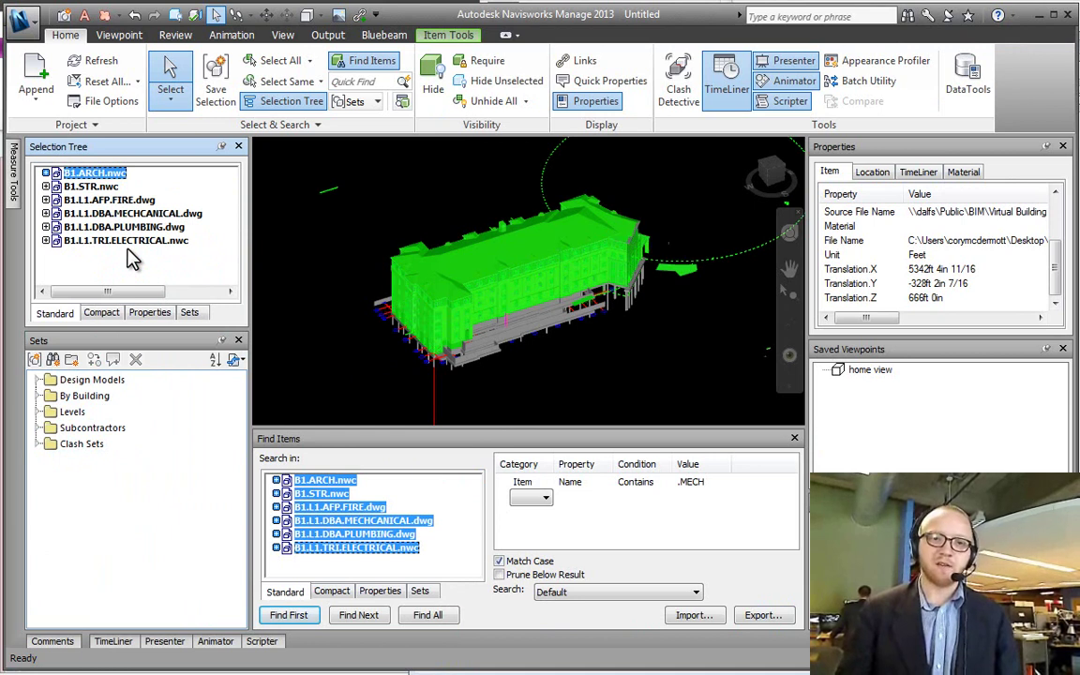
{"action": "key", "text": "Down"}
{"action": "key", "text": "Down"}
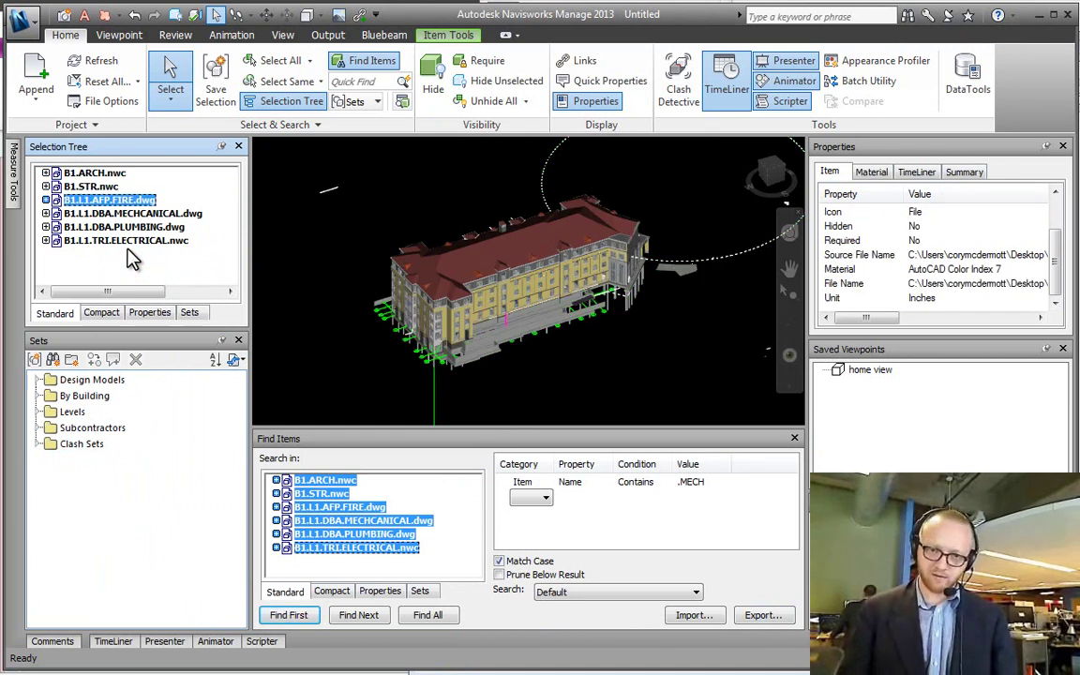
{"action": "left_click", "coordinate": [155, 278]}
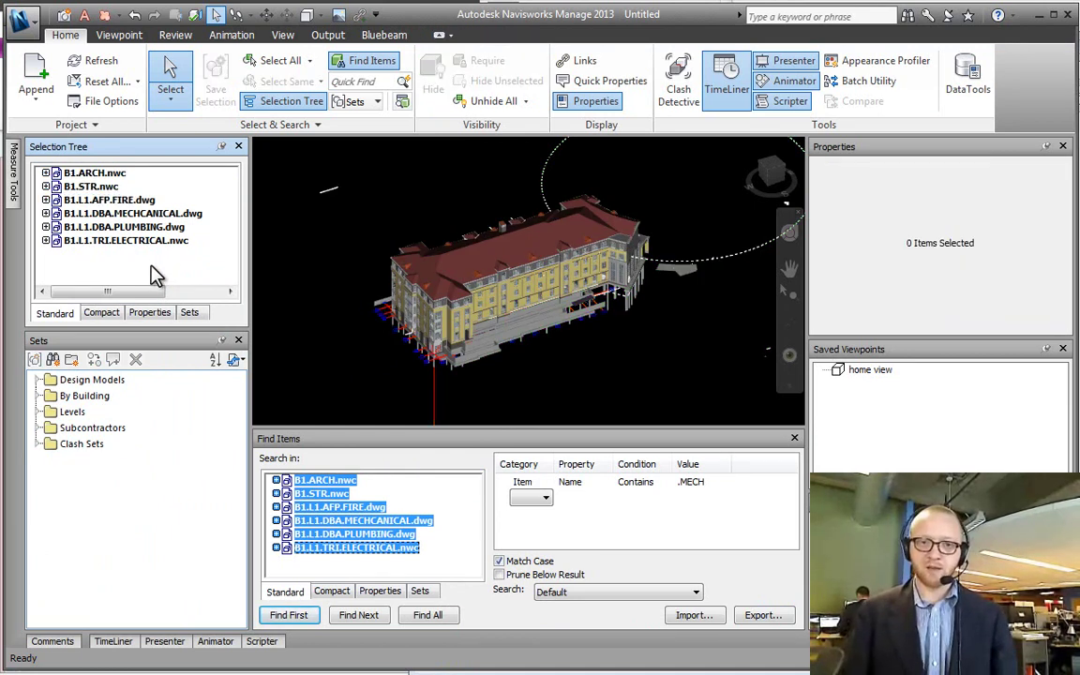